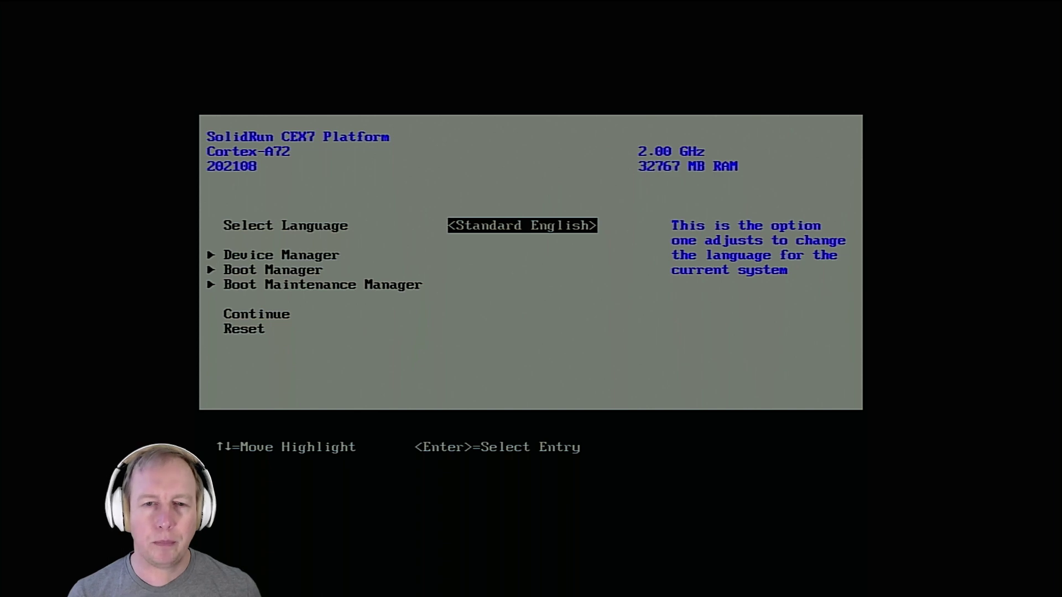
pyautogui.press('Down')
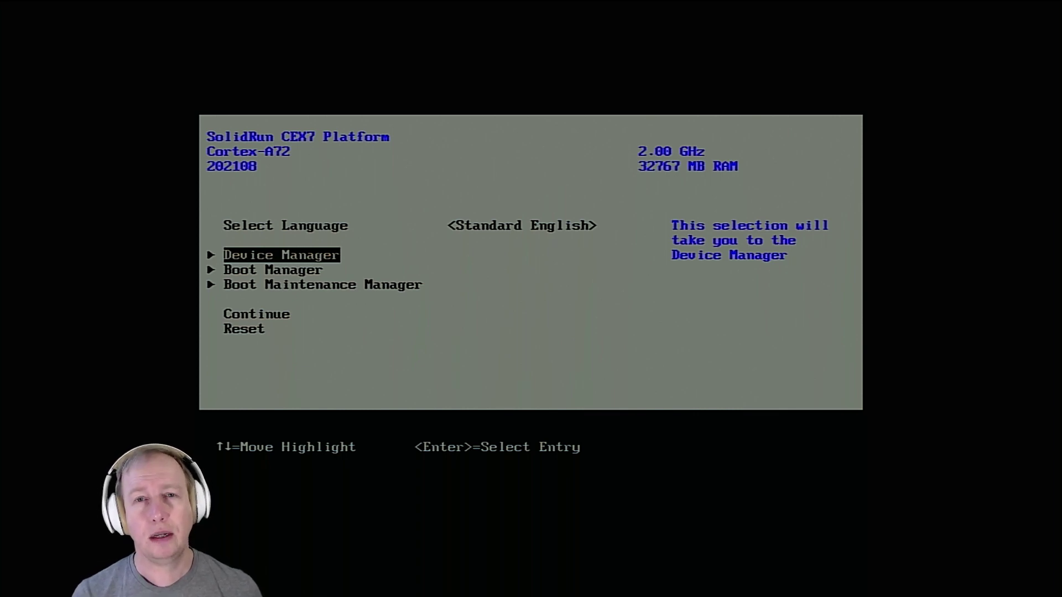
pyautogui.press('Down')
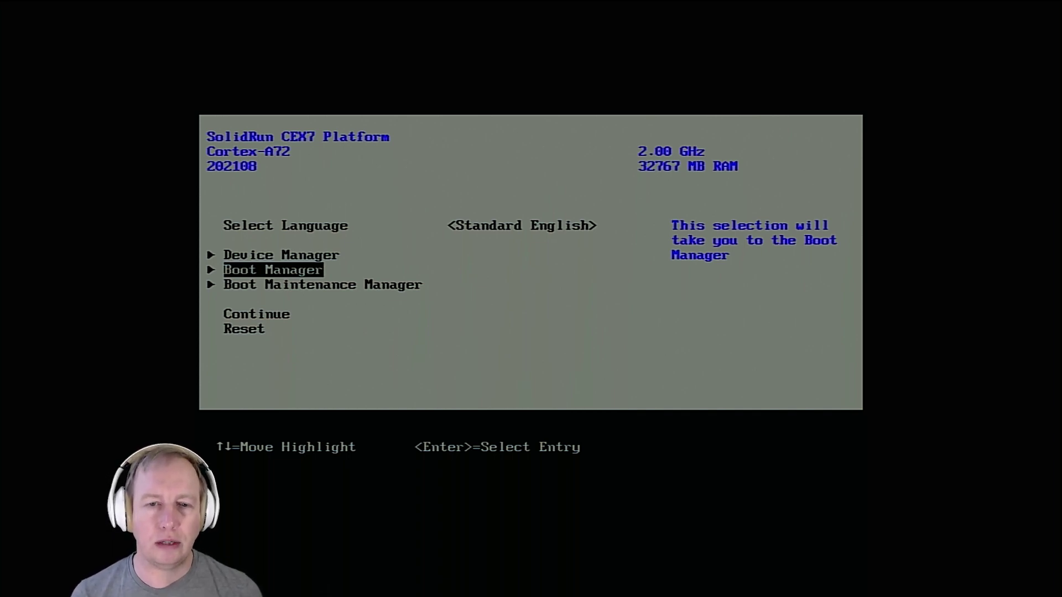
pyautogui.press('Up')
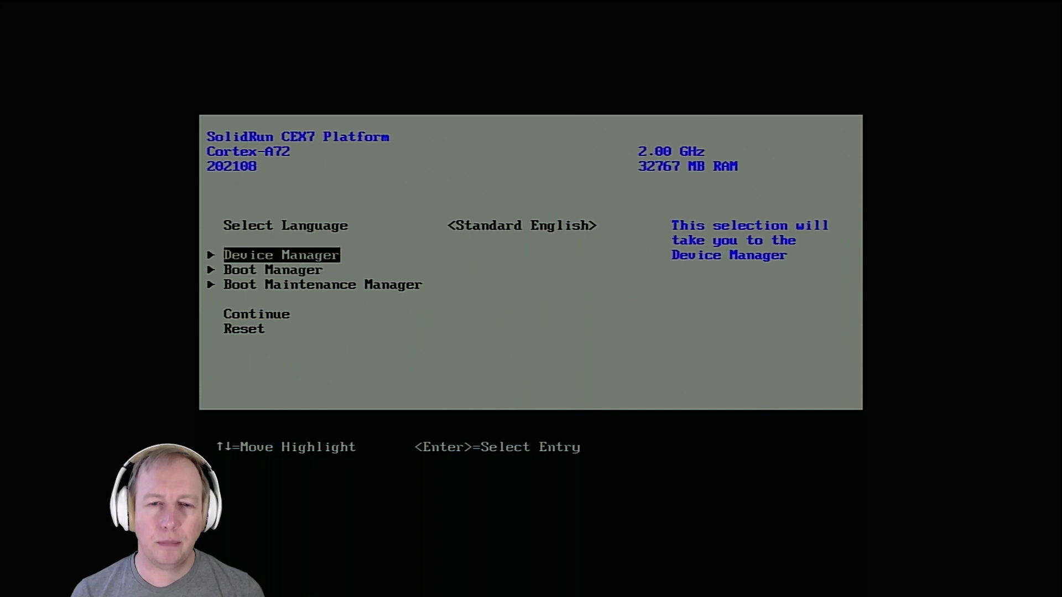
pyautogui.press('Return')
pyautogui.press('Down')
pyautogui.press('Down')
pyautogui.press('Down')
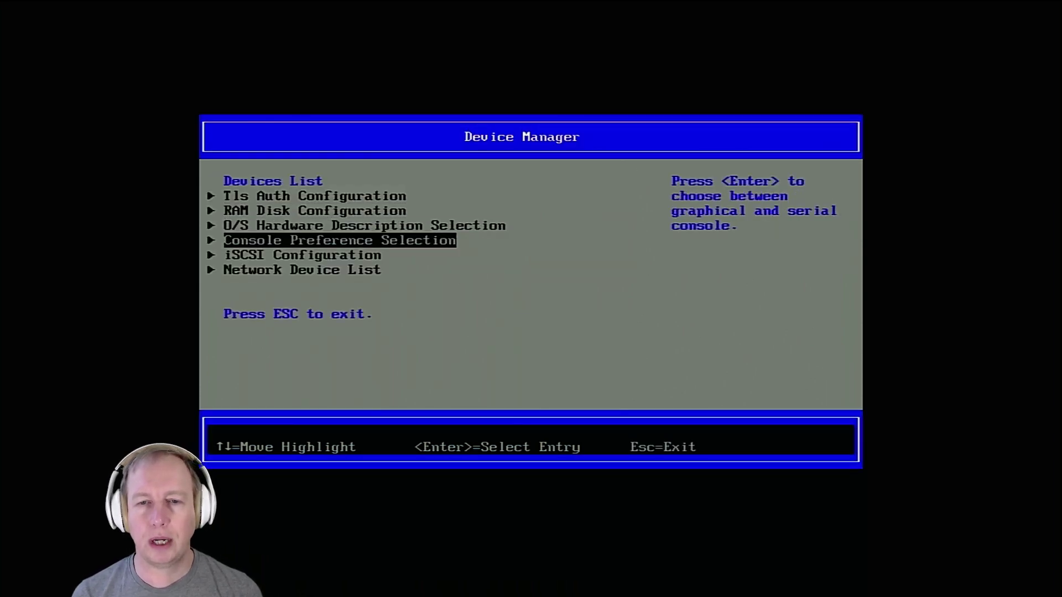
pyautogui.press('Return')
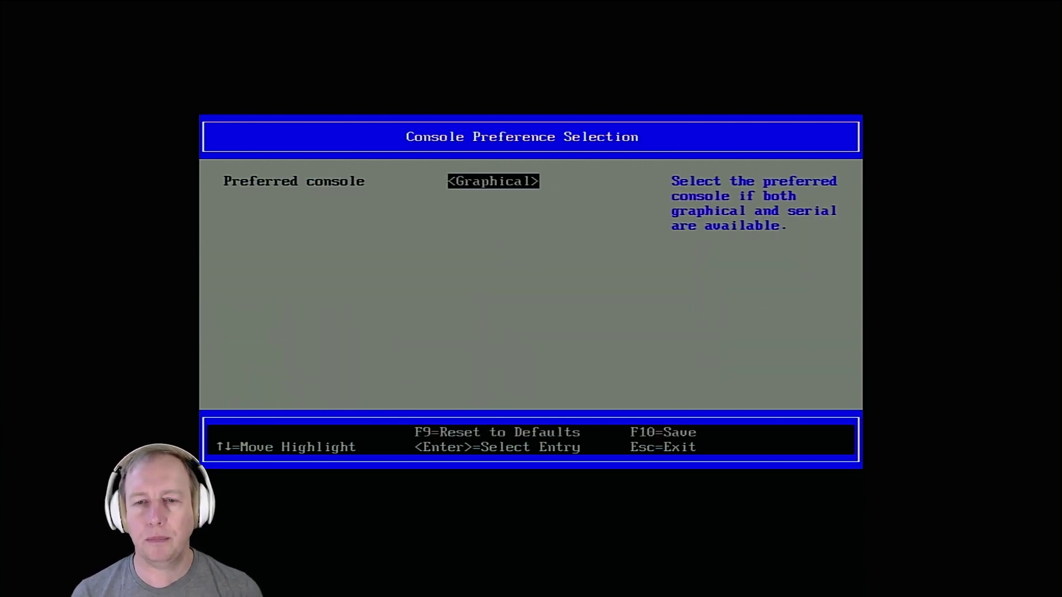
pyautogui.press('Return')
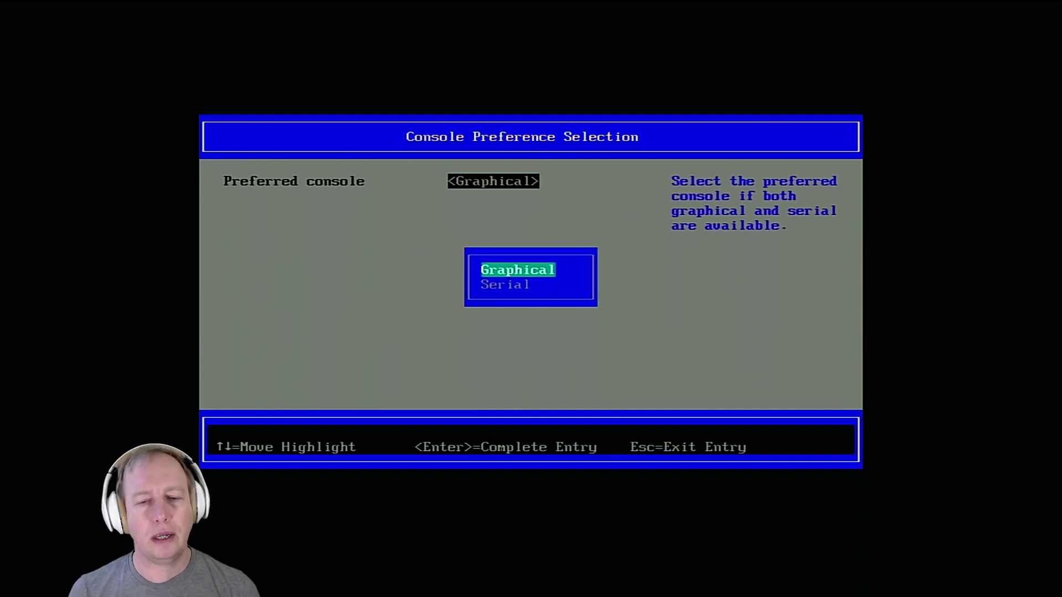
pyautogui.press('Return')
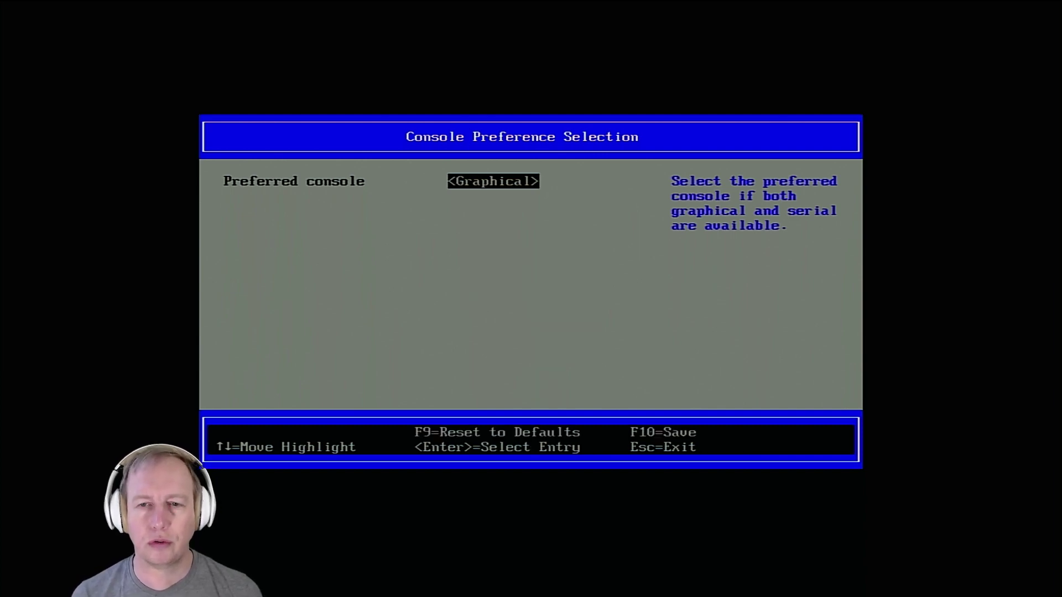
pyautogui.press('Escape')
pyautogui.press('Escape')
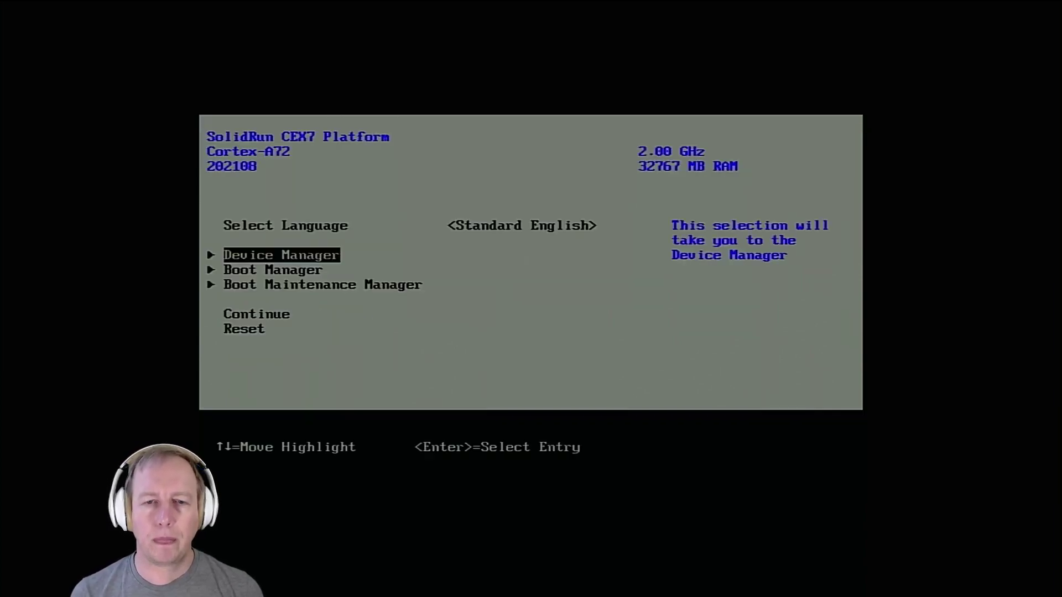
# Step: In the UEFI Boot Manager list, highlight the SanDisk Ultra USB drive entry
pyautogui.press('Down')
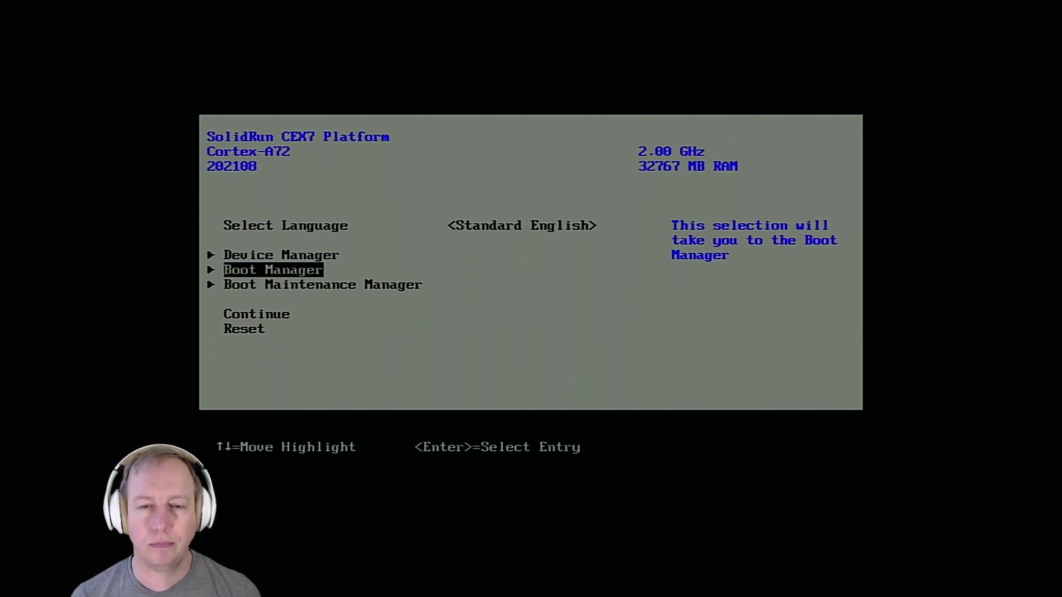
pyautogui.press('Return')
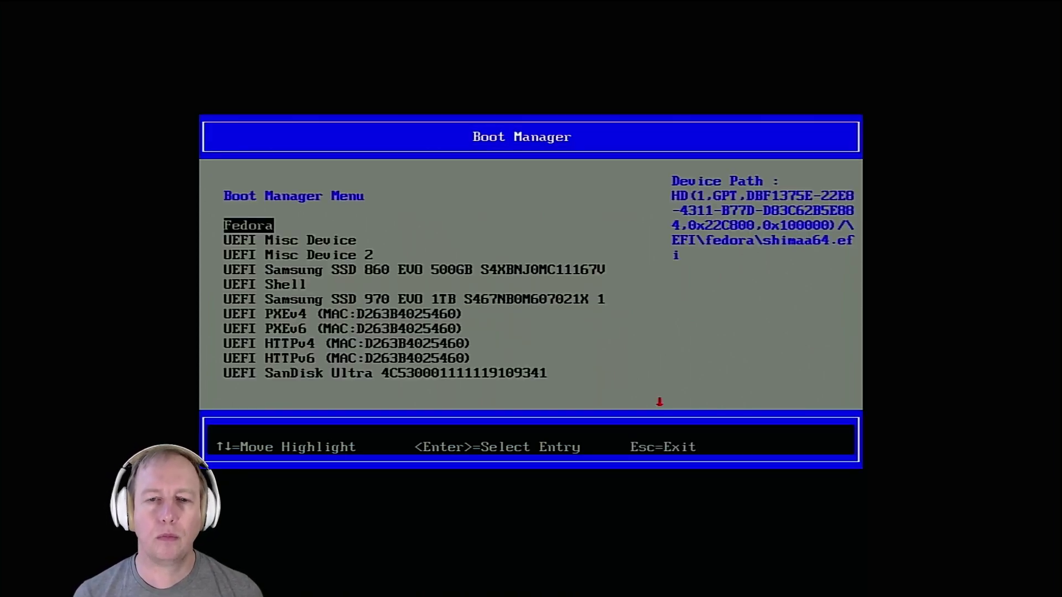
pyautogui.press('Down')
pyautogui.press('Down')
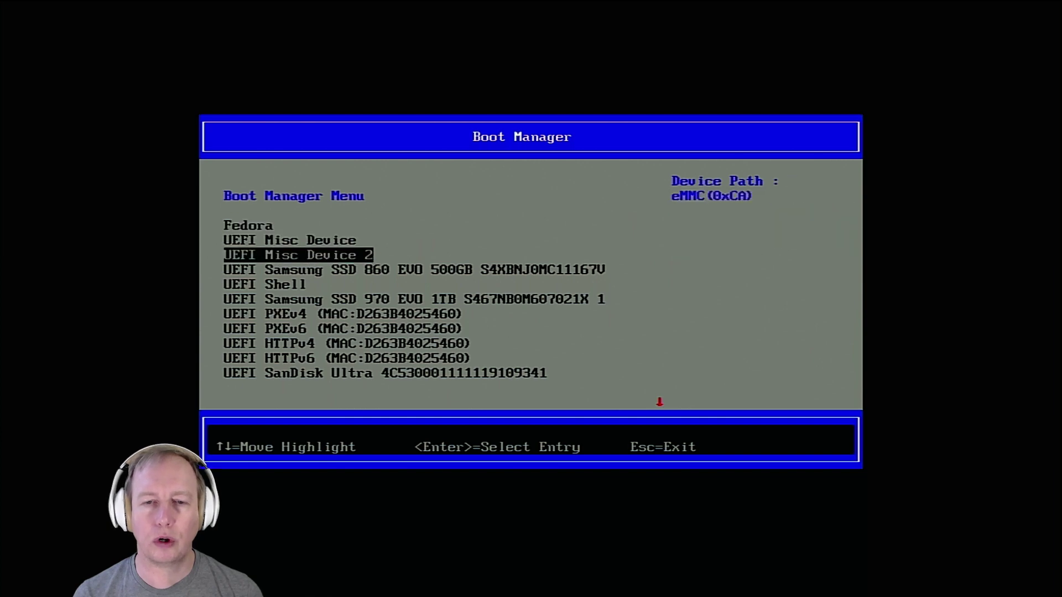
pyautogui.press('Down')
pyautogui.press('Down')
pyautogui.press('Down')
pyautogui.press('Down')
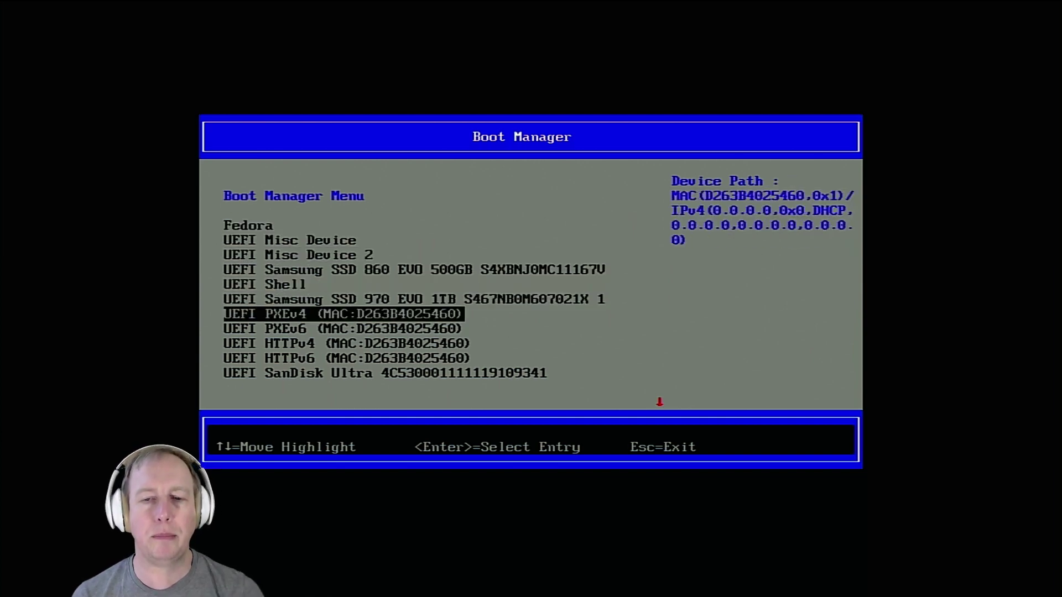
pyautogui.press('Down')
pyautogui.press('Down')
pyautogui.press('Down')
pyautogui.press('Down')
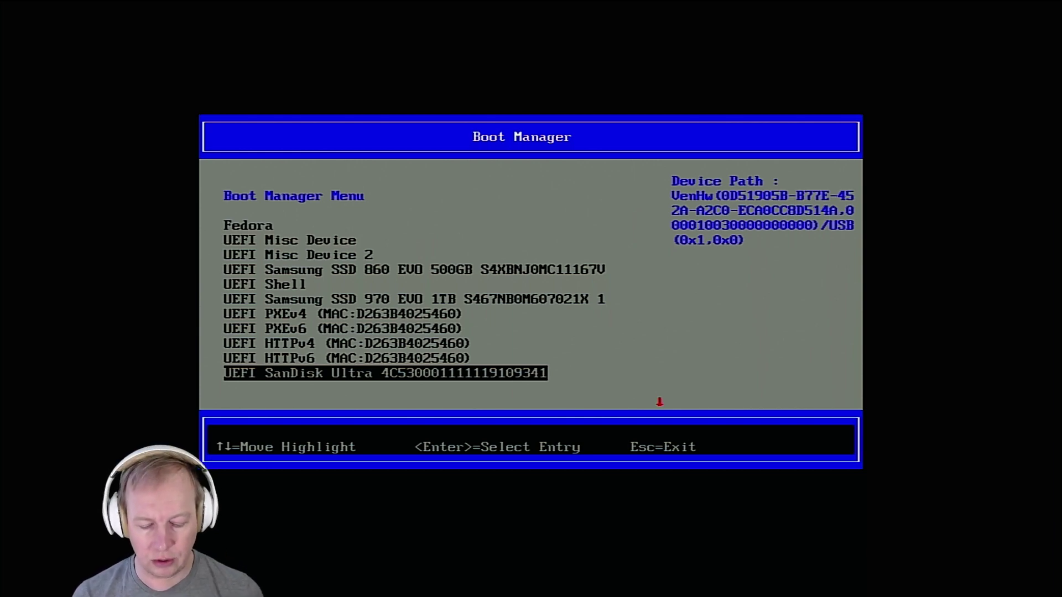
# Step: Boot from the SanDisk Ultra drive and edit the Start Fedora-Workstation-Live 35 GRUB entry
pyautogui.press('Return')
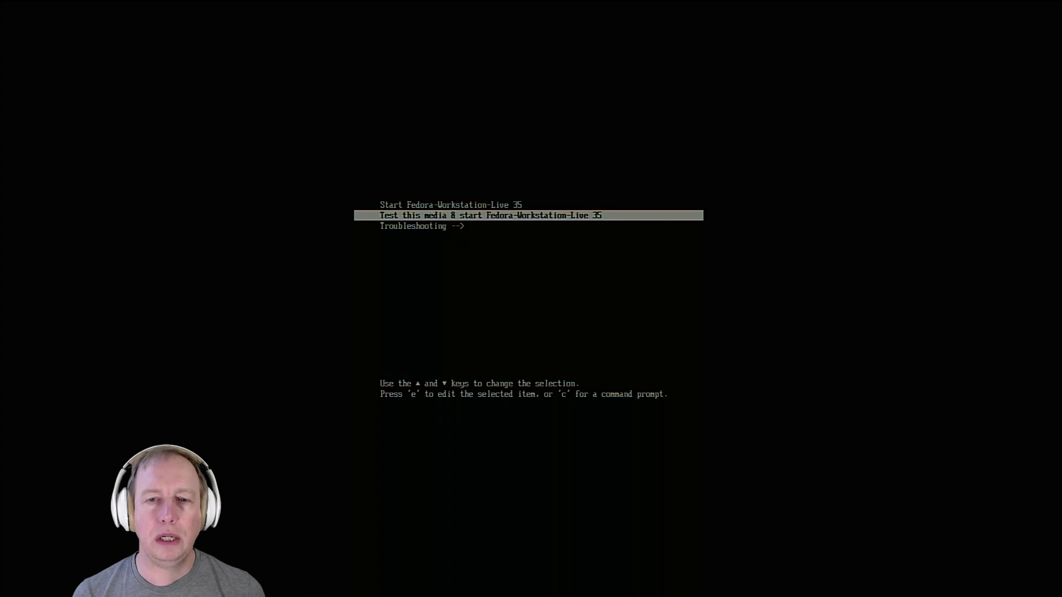
pyautogui.press('Up')
pyautogui.press('e')
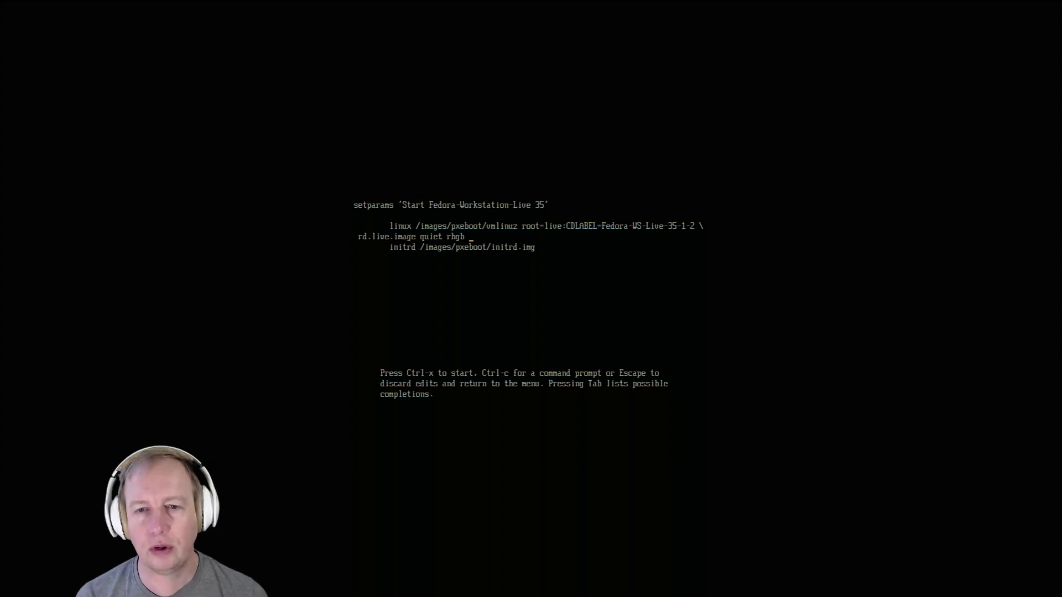
# Step: Type 'arm-smmu.disable_bypass=0 iommu.passthrough=1' after rhgb on the linux line, correcting a typo
pyautogui.write('arm')
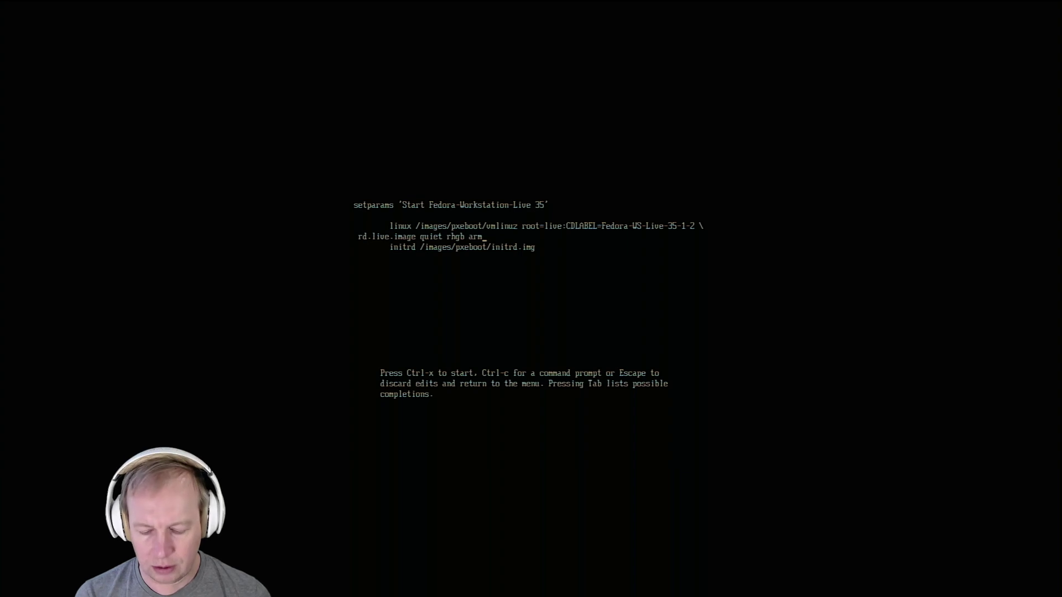
pyautogui.write('-smmu.disable')
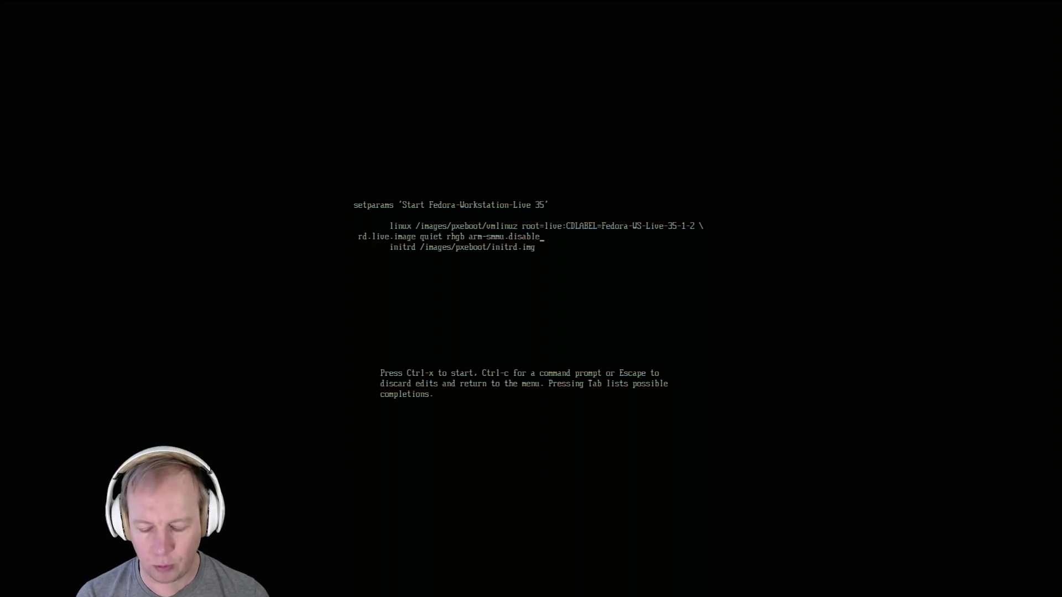
pyautogui.write('_byp')
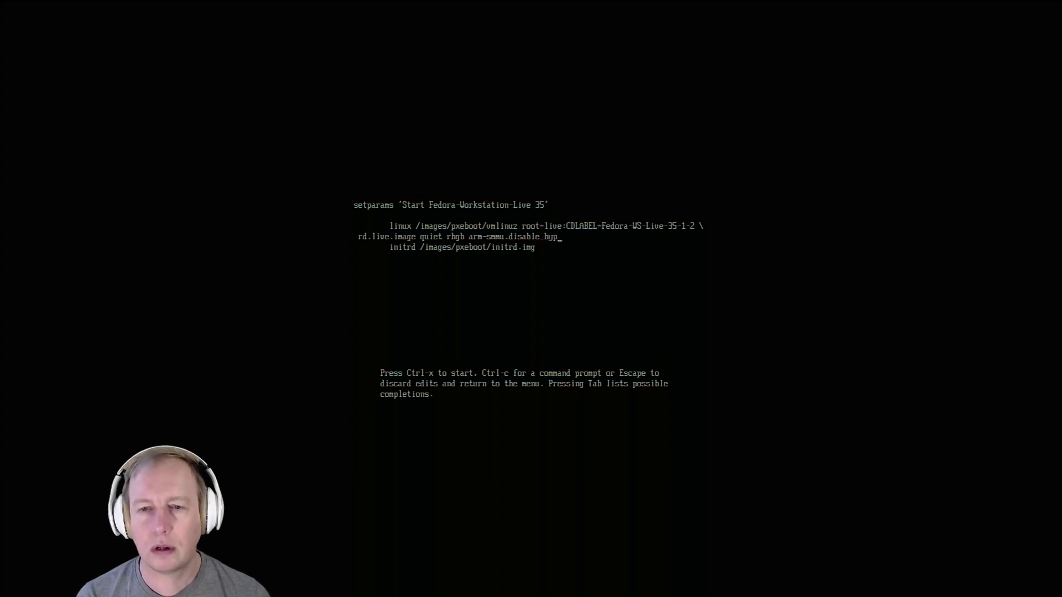
pyautogui.write('ass')
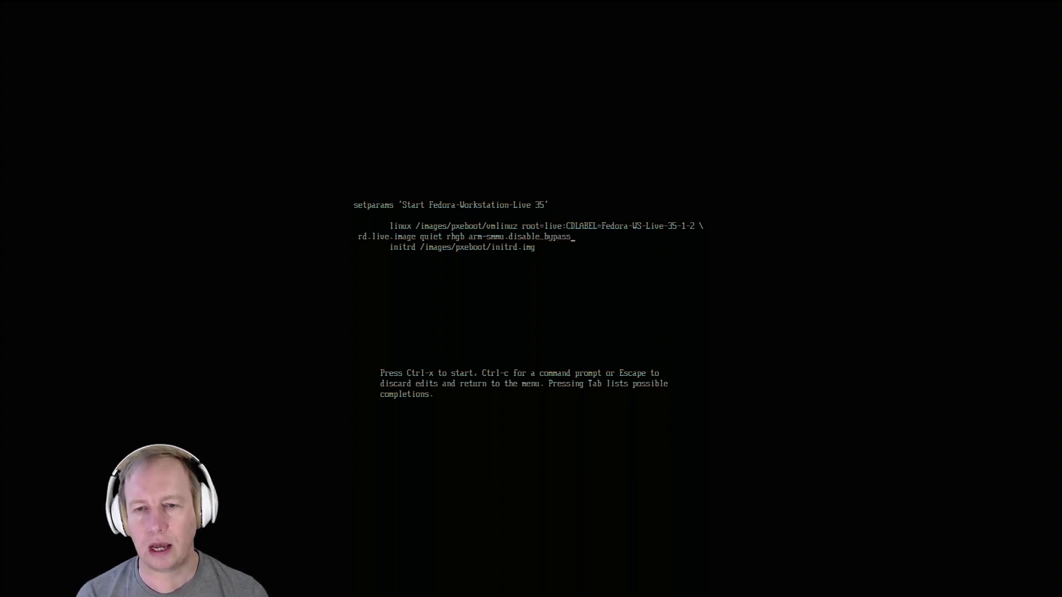
pyautogui.write('=')
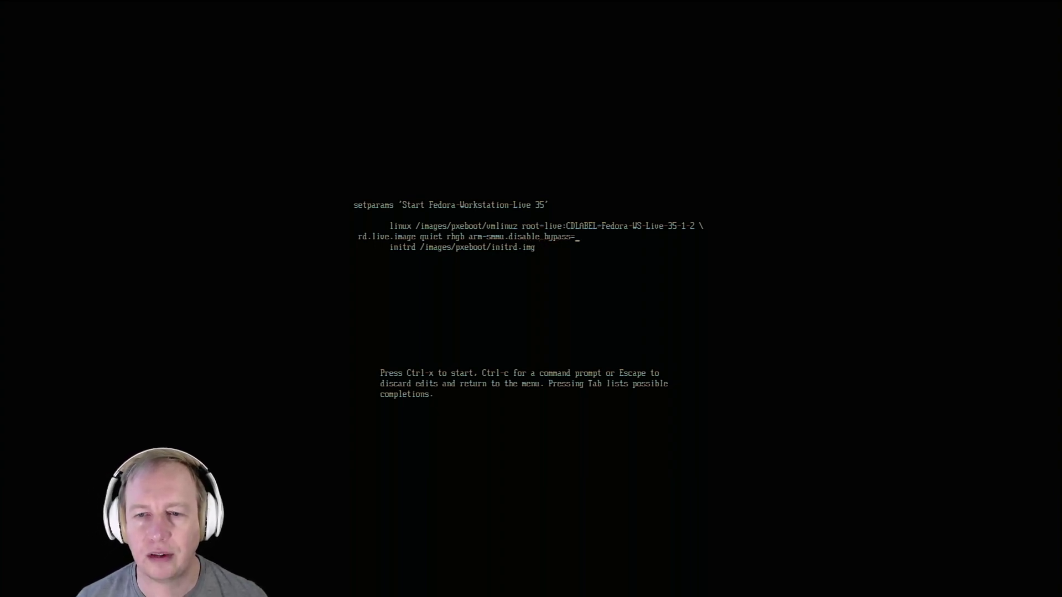
pyautogui.write('0')
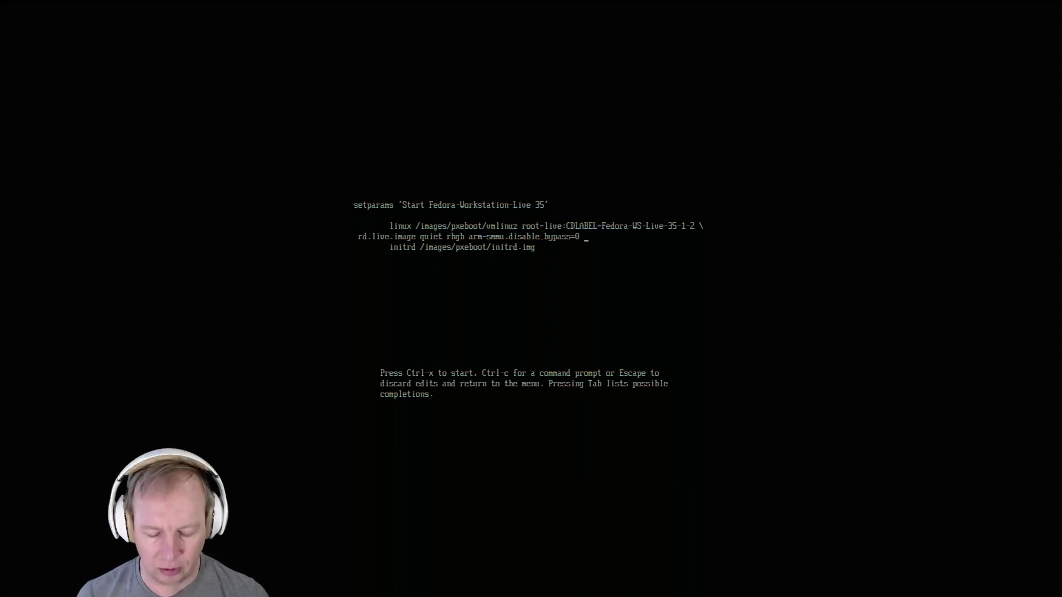
pyautogui.write('iomm')
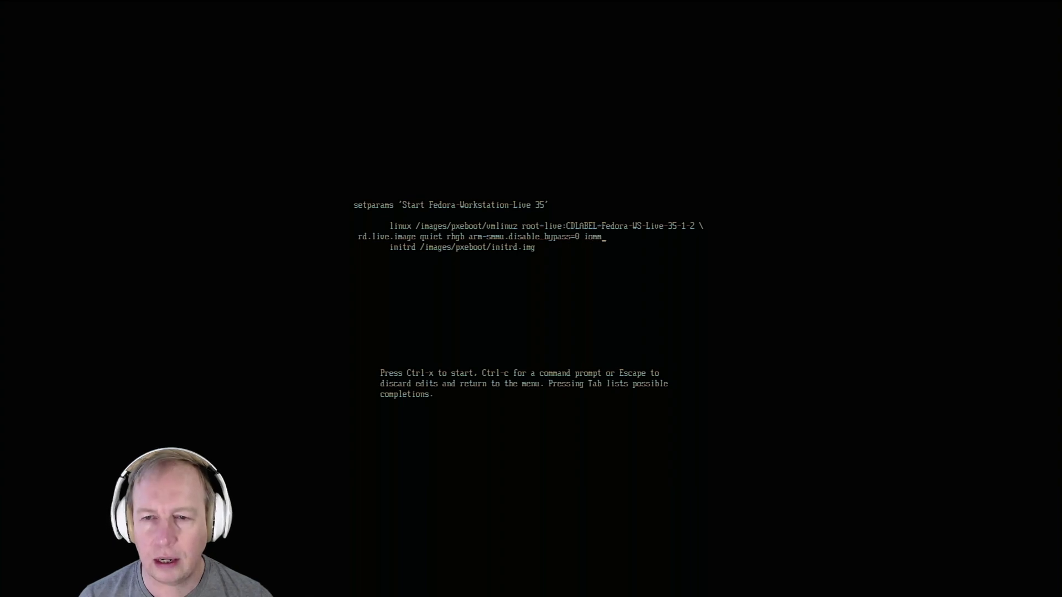
pyautogui.write('u.passthrou')
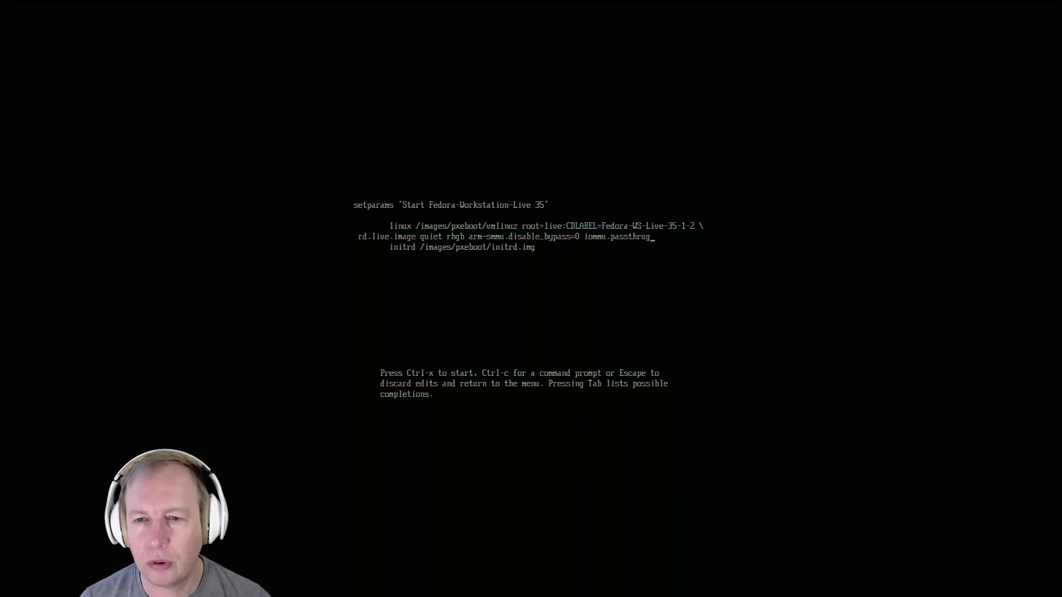
pyautogui.press('BackSpace')
pyautogui.press('BackSpace')
pyautogui.press('BackSpace')
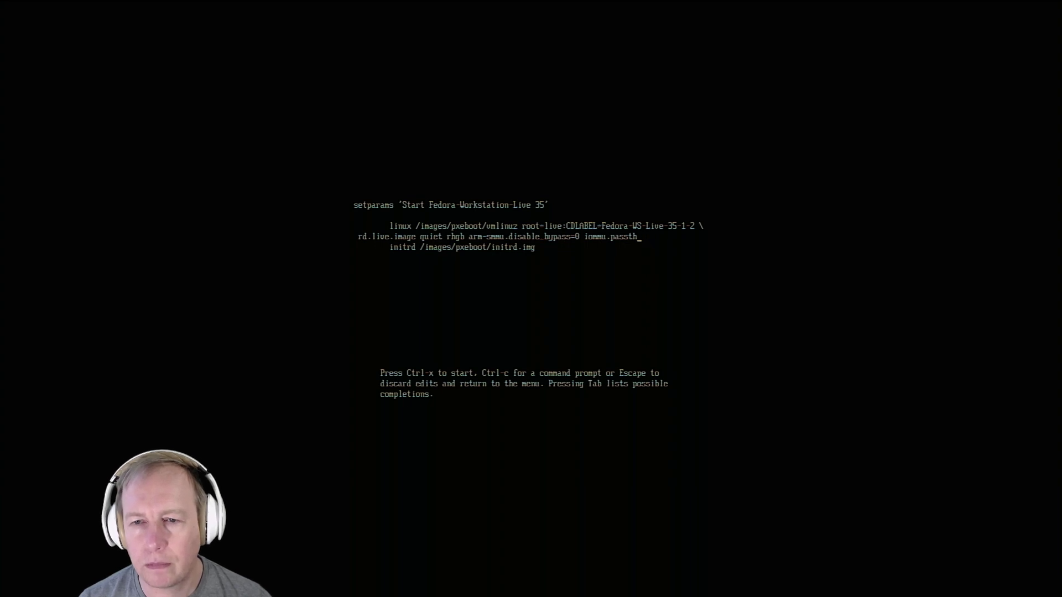
pyautogui.write('rough')
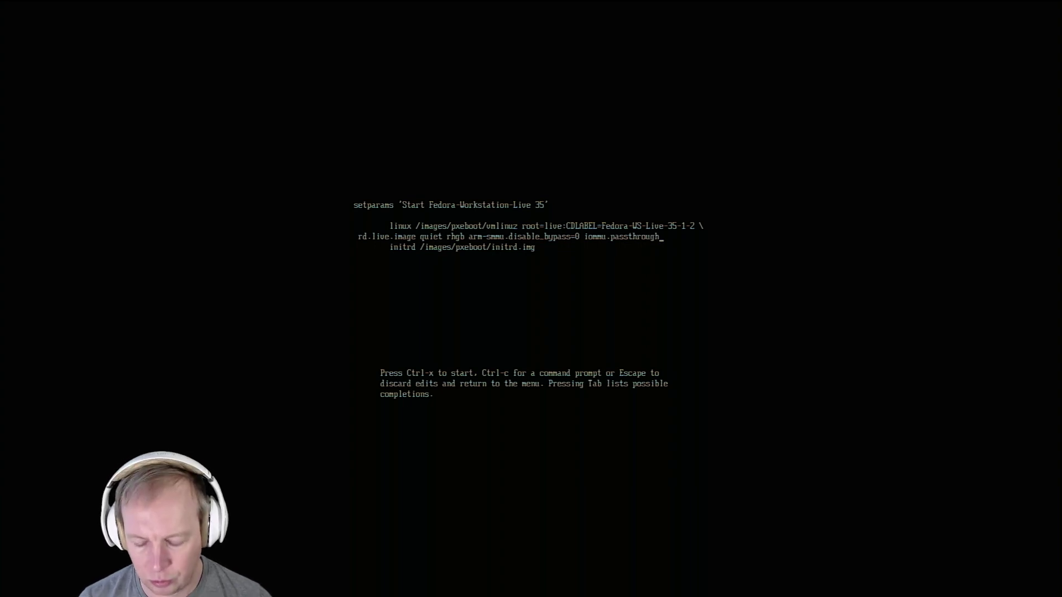
pyautogui.write('=1')
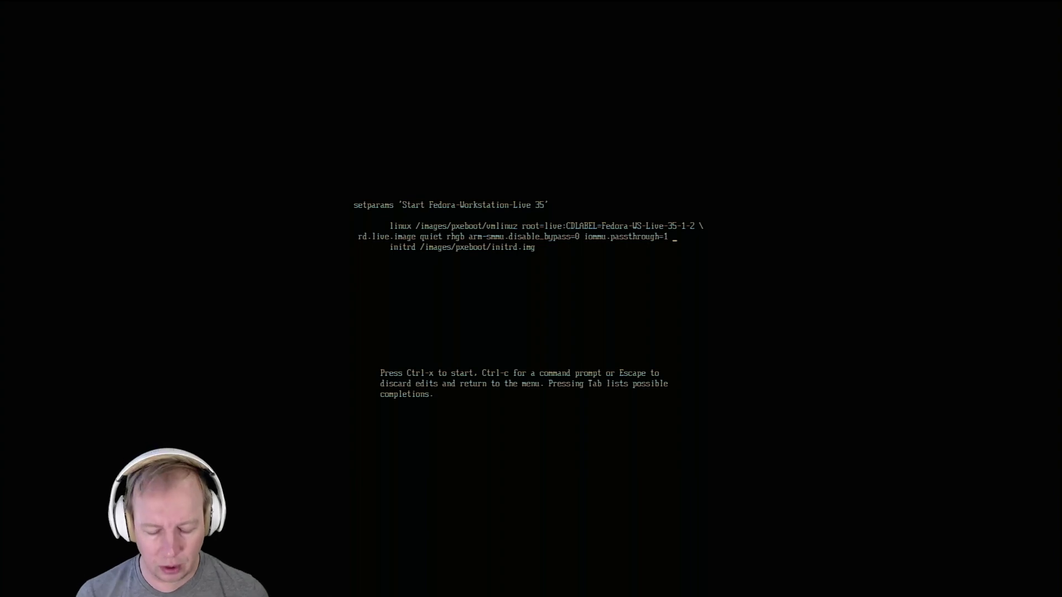
# Step: Add modprobe.blacklist=amdgpu after iommu.passthrough=1 on the kernel line
pyautogui.write('modprobe')
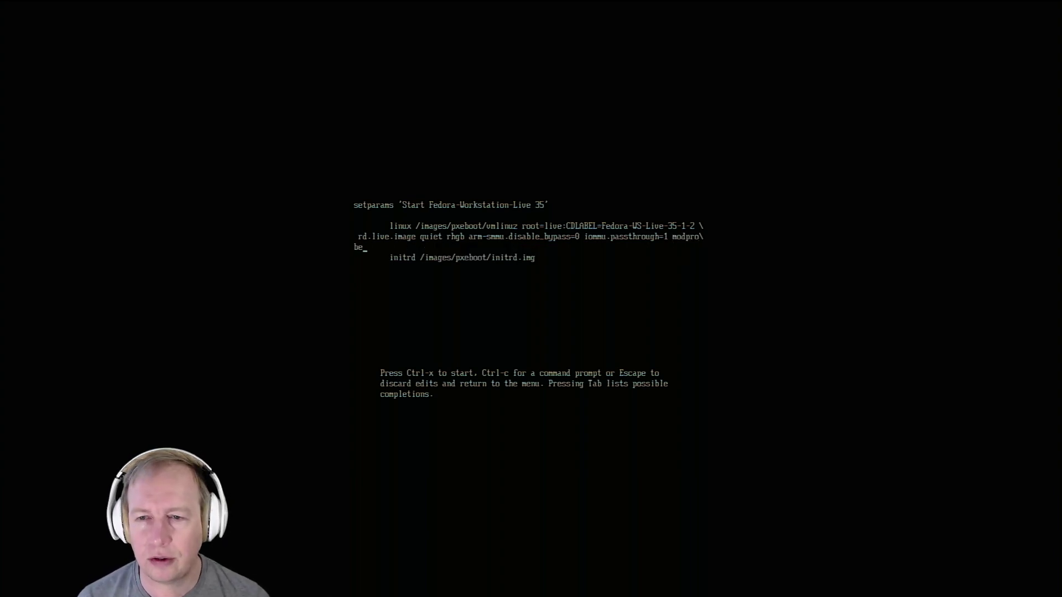
pyautogui.write('.blacklist')
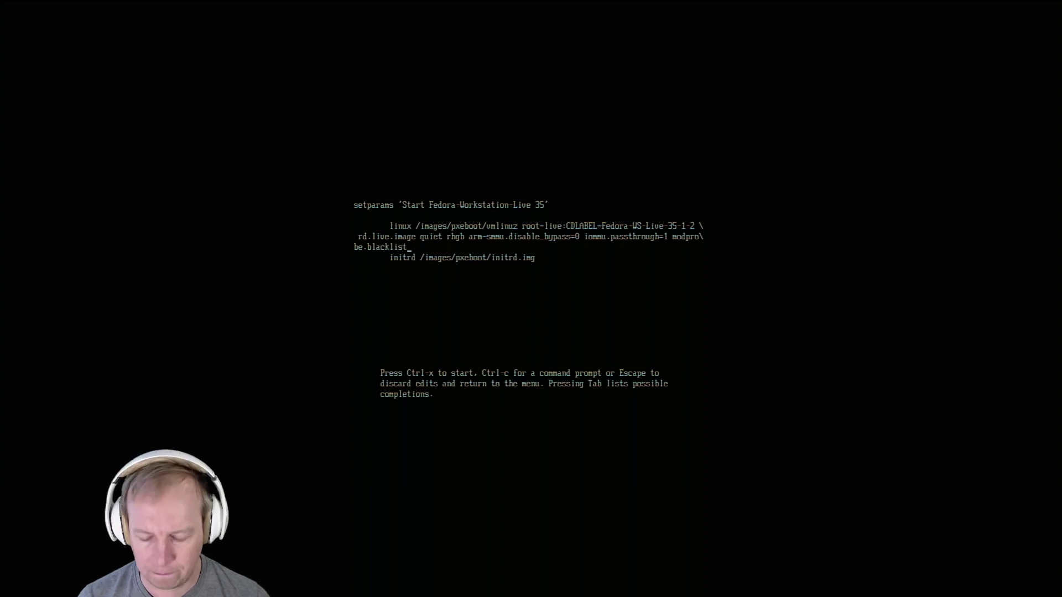
pyautogui.write('=amdgpu')
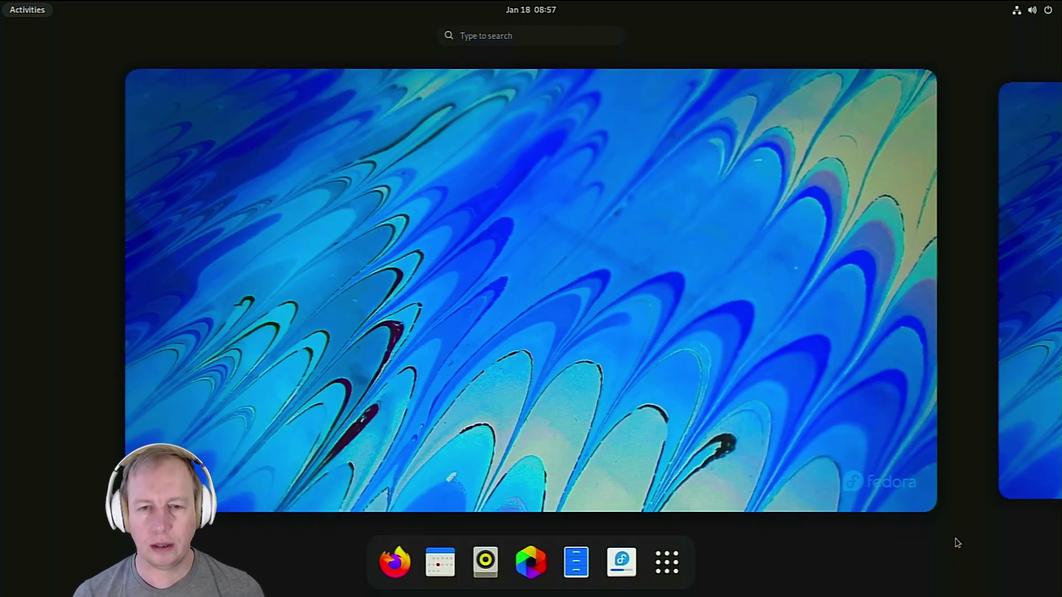
# Step: Dismiss the Welcome to Fedora dialog and launch Install to Hard Drive from Activities
pyautogui.click(522, 291)
pyautogui.press('Escape')
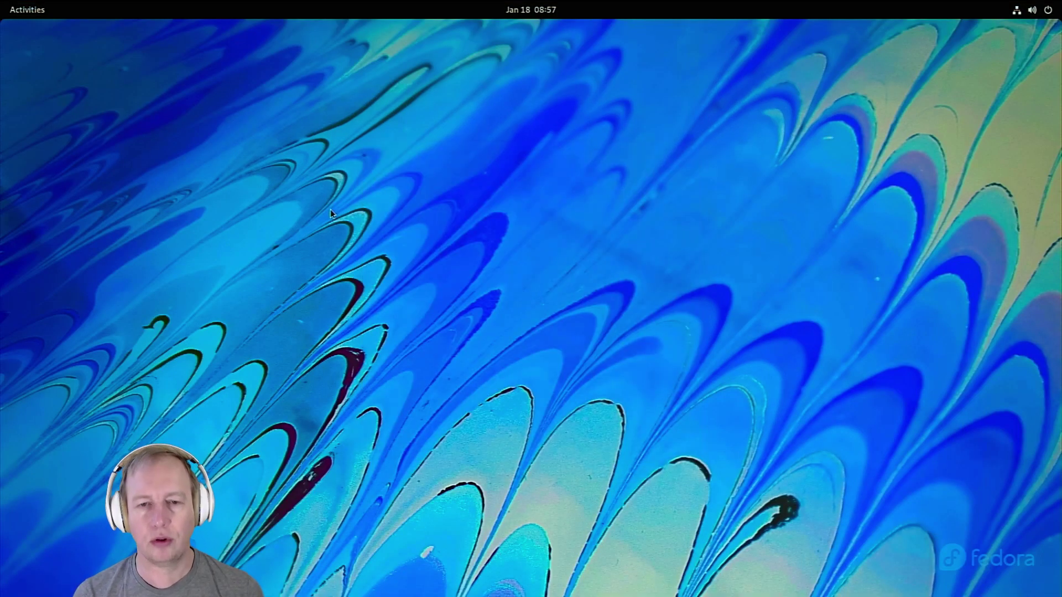
pyautogui.press('super')
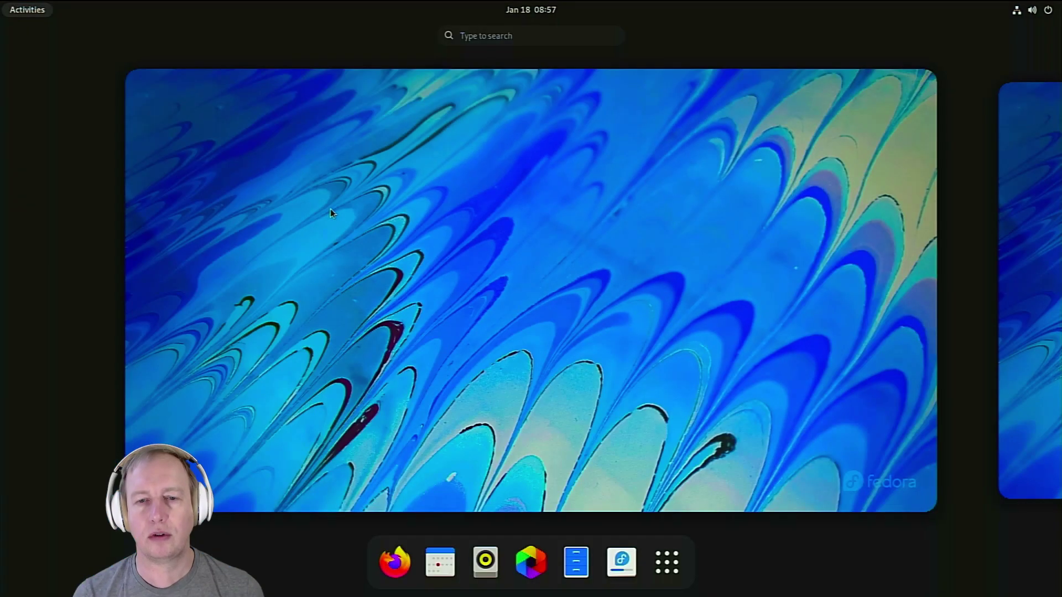
pyautogui.click(622, 564)
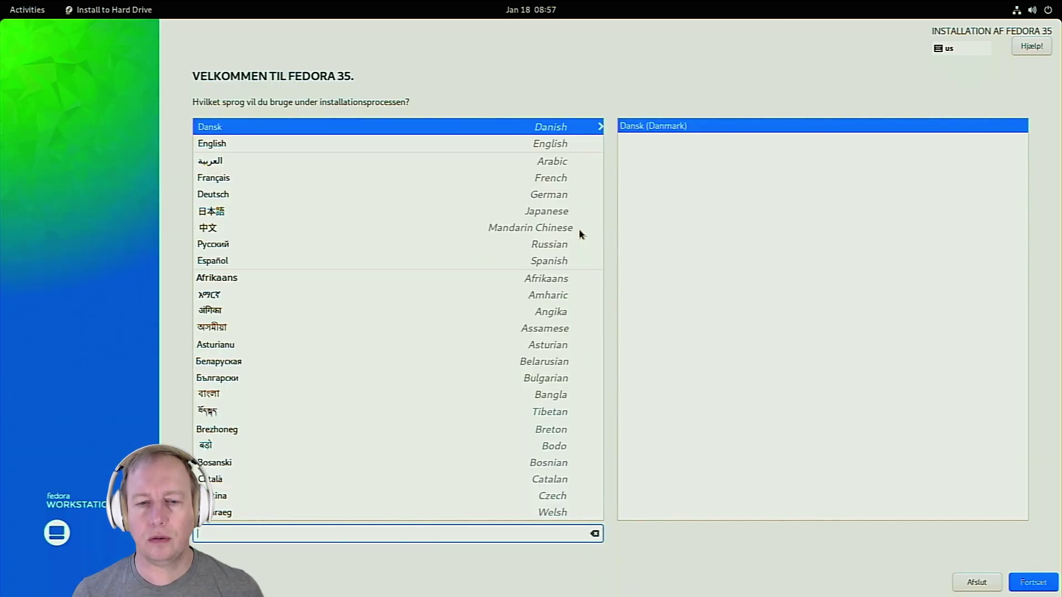
# Step: Select English in the welcome screen's language list
pyautogui.click(434, 146)
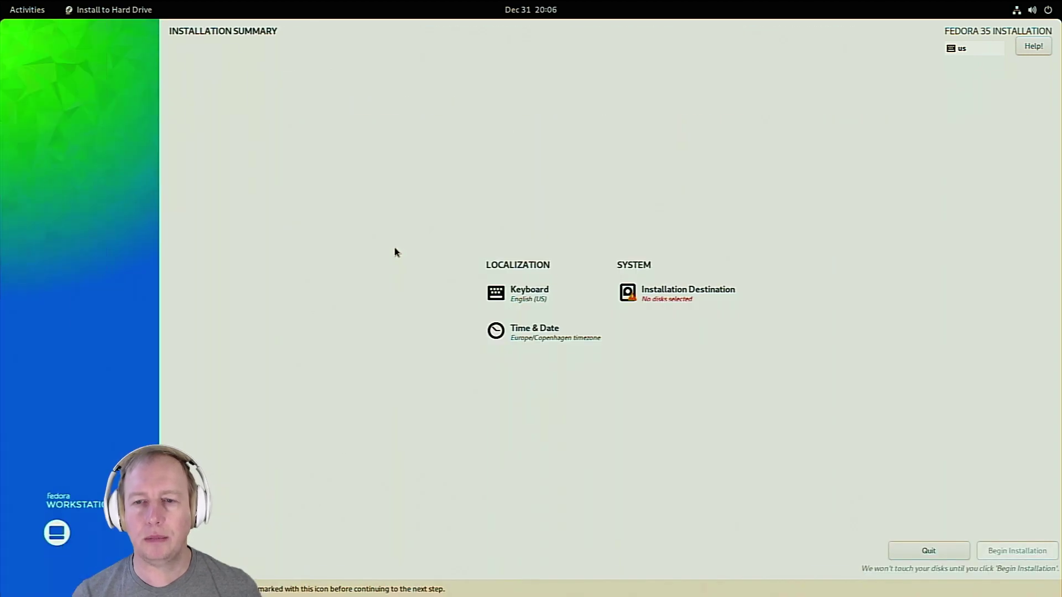
# Step: Select the Samsung SSD 860 and 970 EVO 1TB as destinations with Custom storage configuration
pyautogui.click(682, 293)
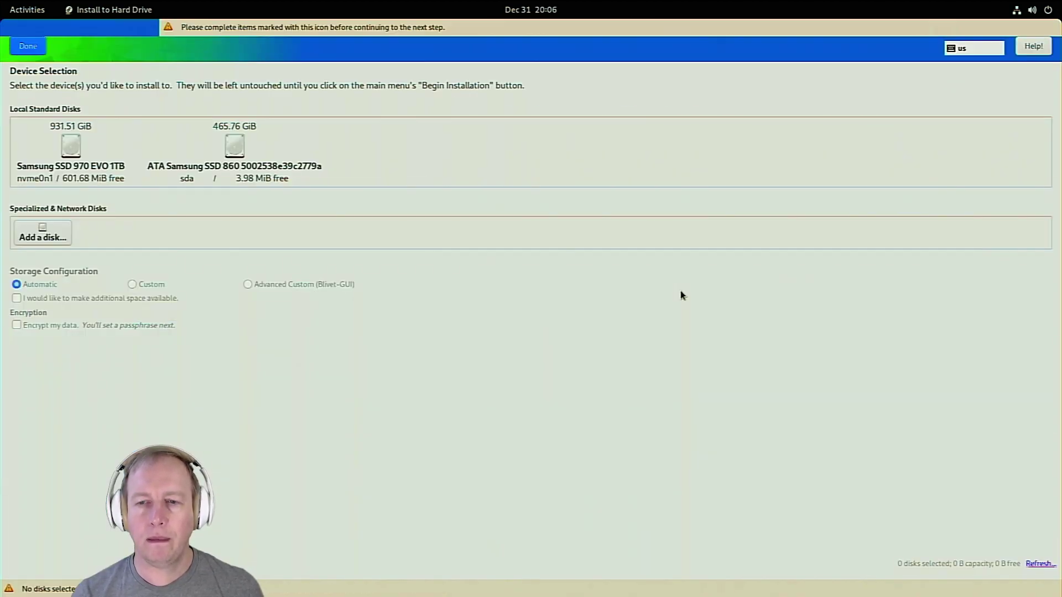
pyautogui.click(239, 169)
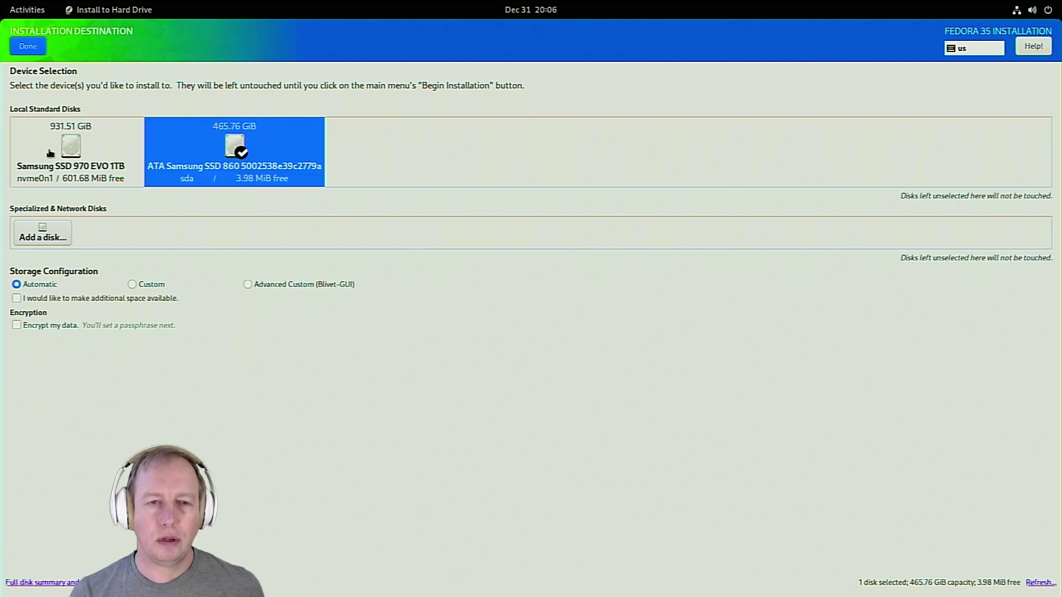
pyautogui.click(69, 151)
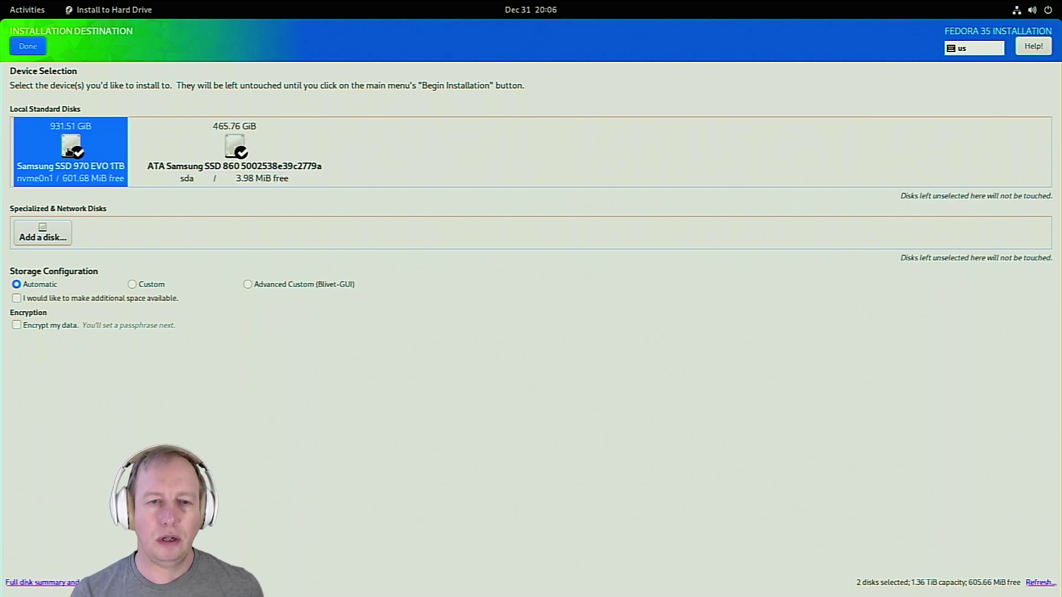
pyautogui.click(150, 284)
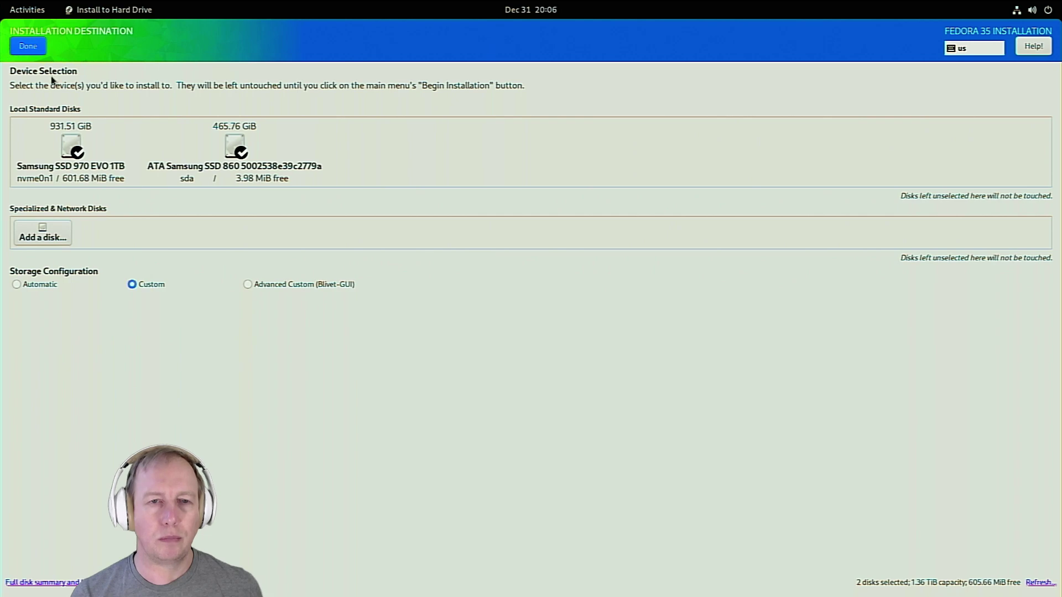
pyautogui.click(34, 47)
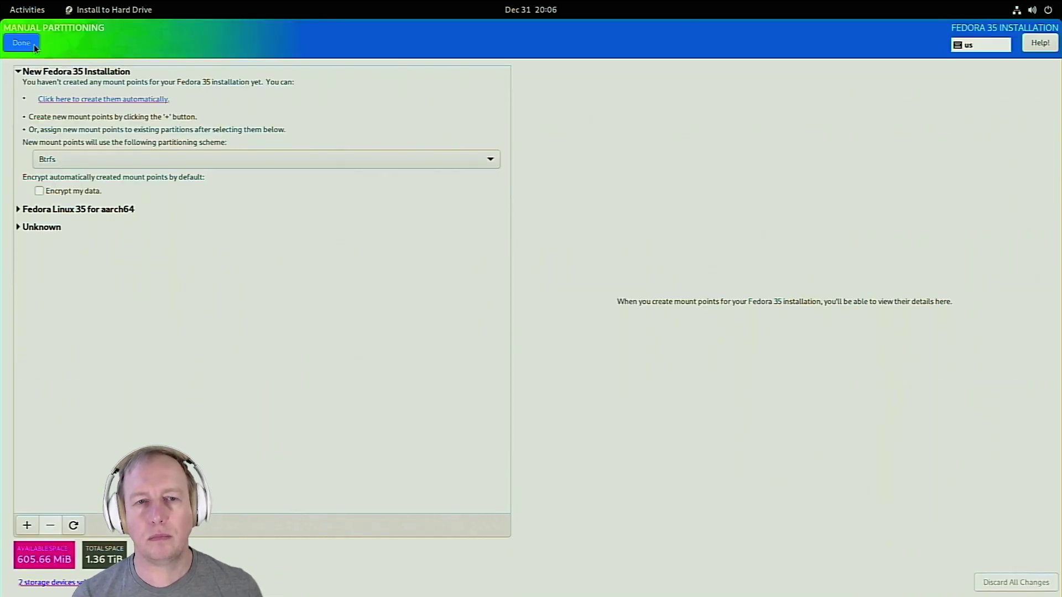
# Step: Expand Fedora Linux 35 and mount sda1 at /build and fedora-home at /home
pyautogui.click(17, 210)
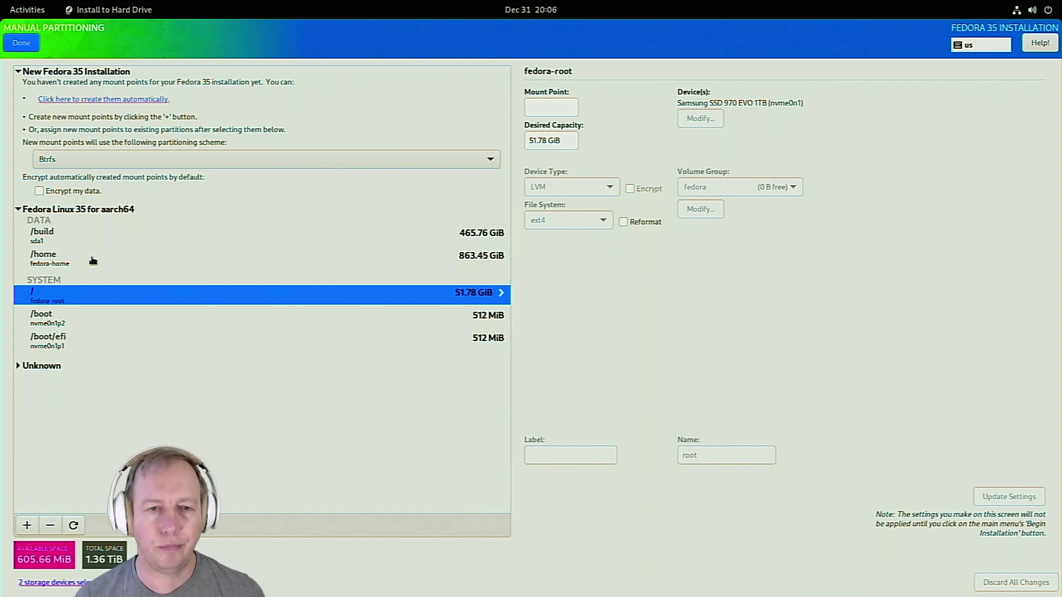
pyautogui.click(101, 243)
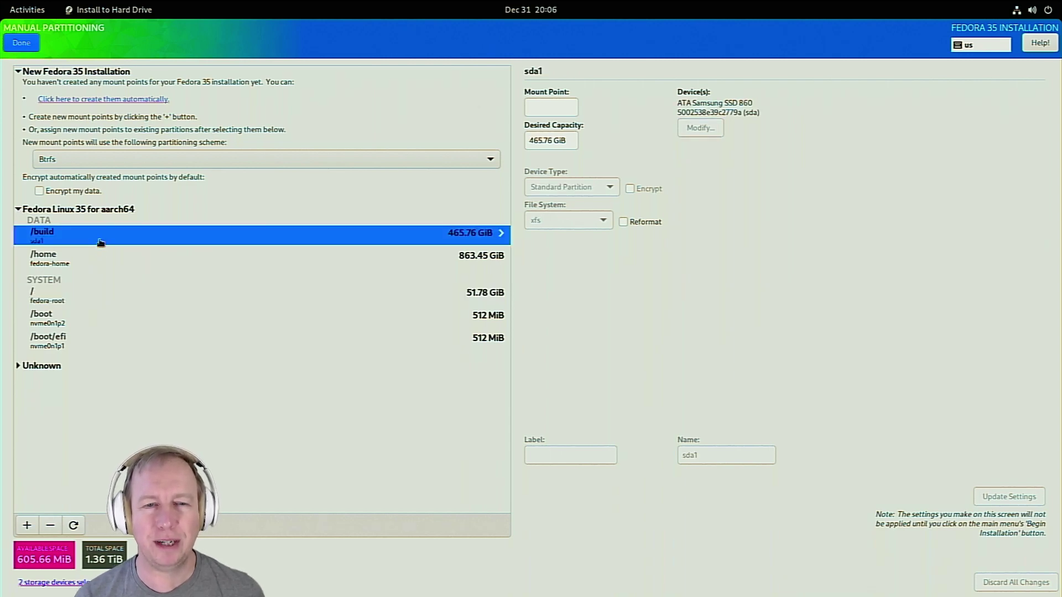
pyautogui.click(541, 110)
pyautogui.write('/build')
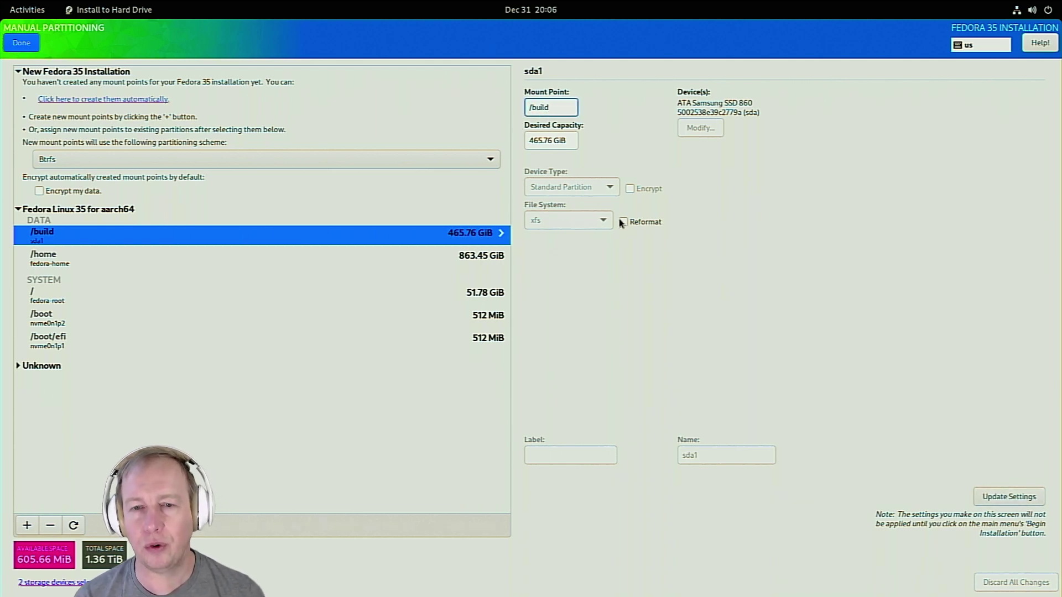
pyautogui.click(1036, 497)
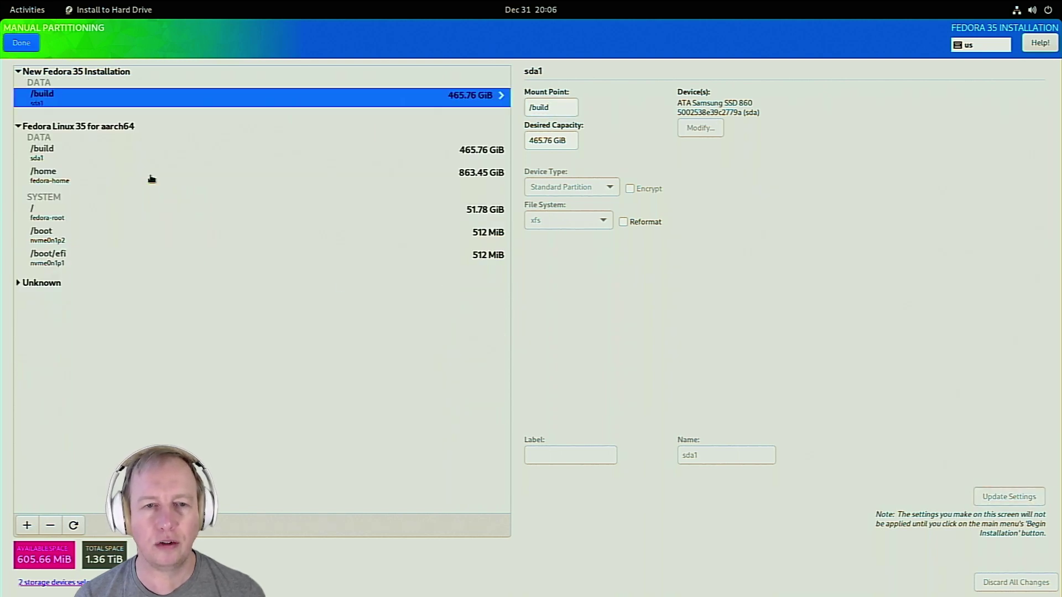
pyautogui.click(149, 175)
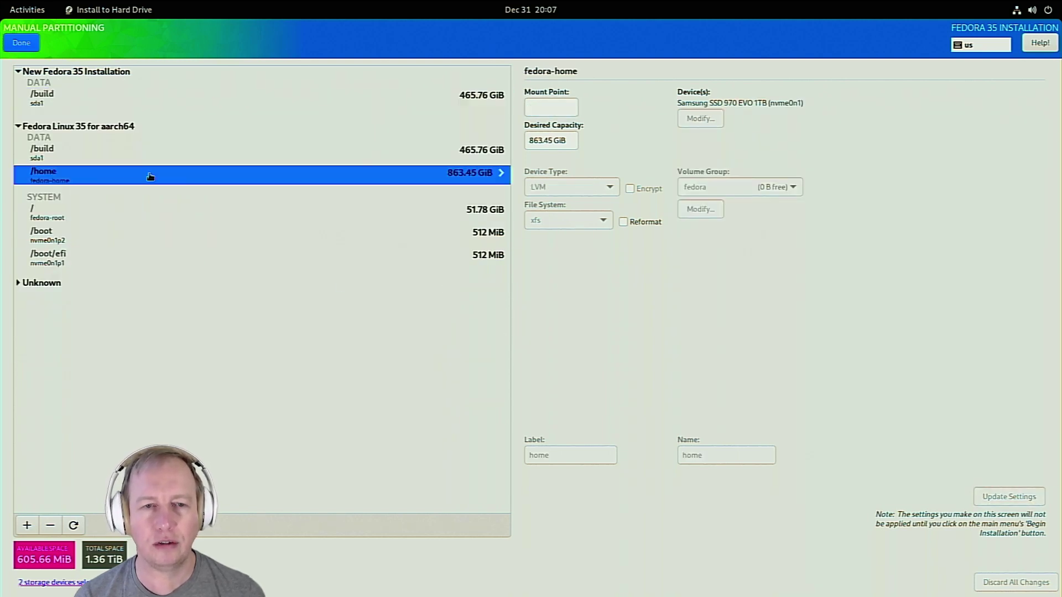
pyautogui.click(537, 107)
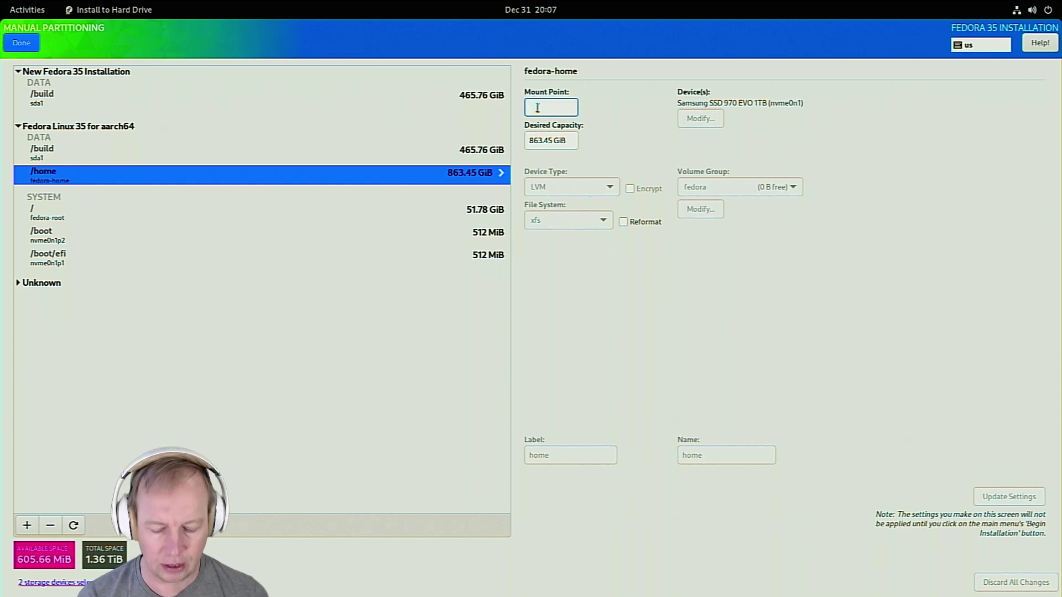
pyautogui.write('/home')
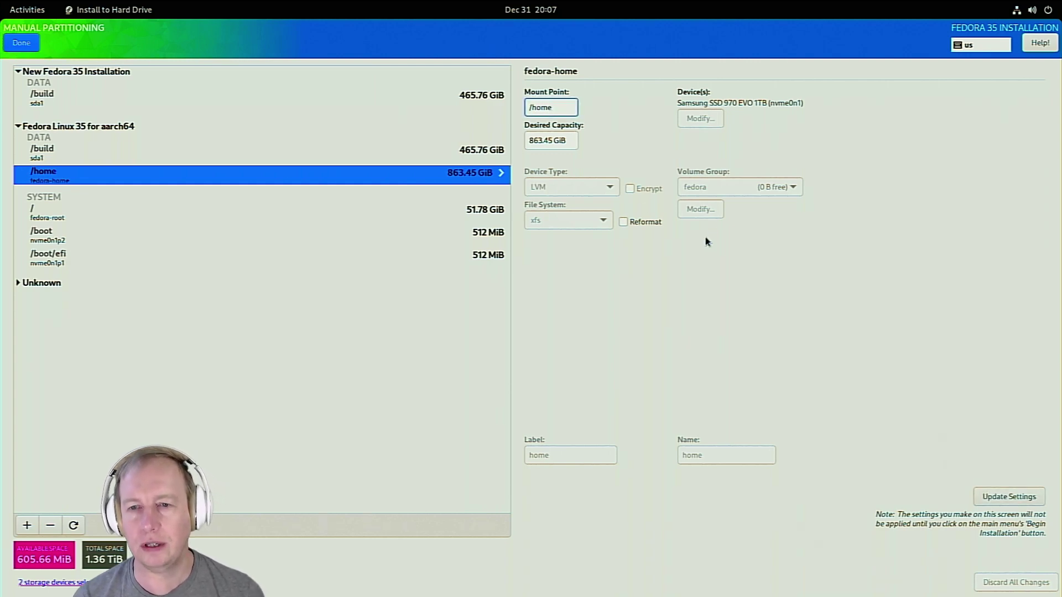
pyautogui.click(1002, 507)
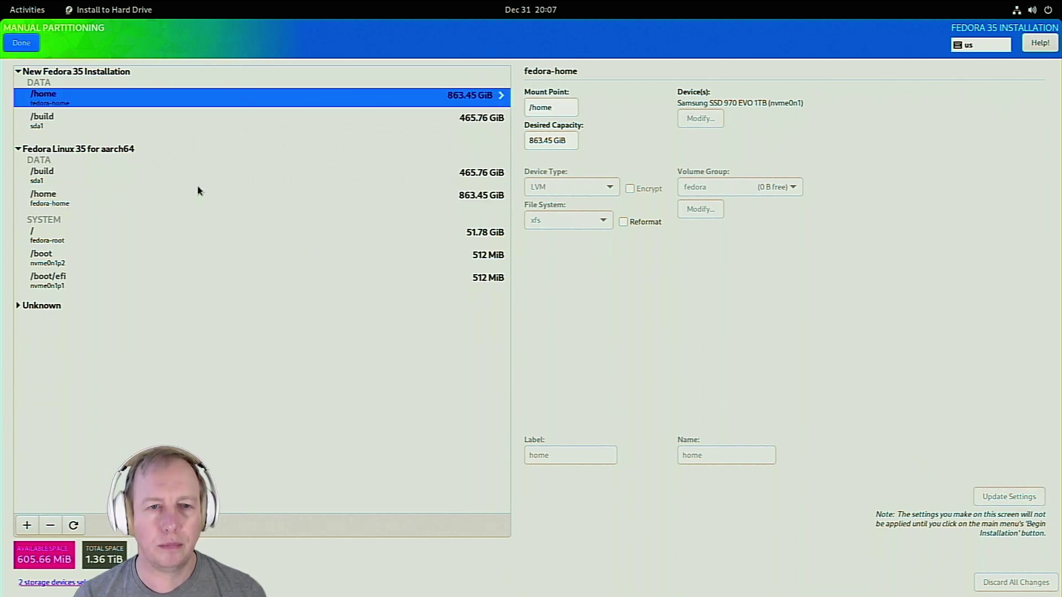
# Step: Mount fedora-root at / and mark it for reformatting
pyautogui.click(193, 234)
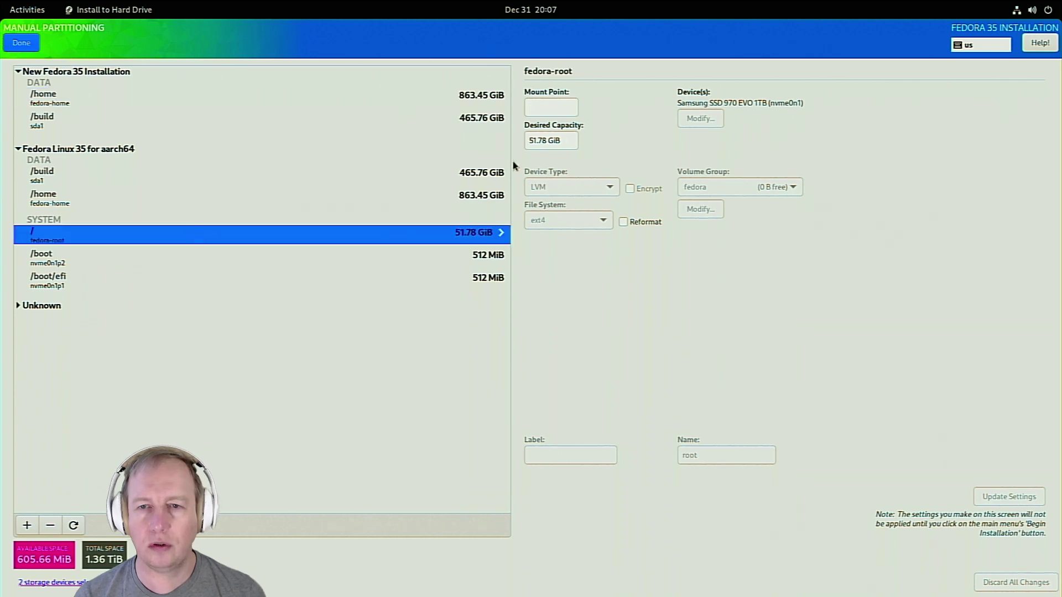
pyautogui.click(548, 101)
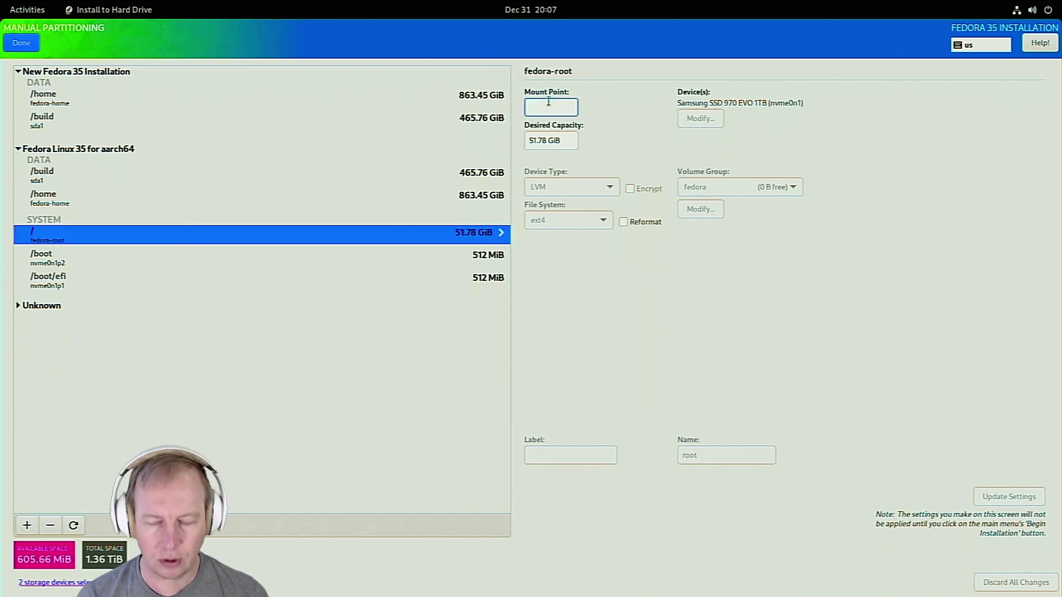
pyautogui.write('/')
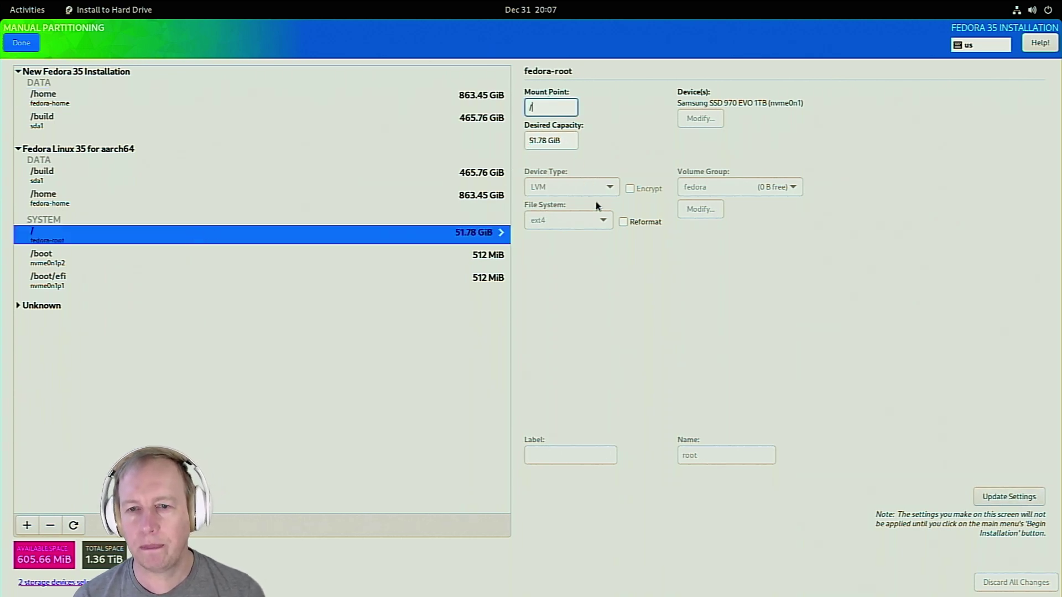
pyautogui.click(624, 222)
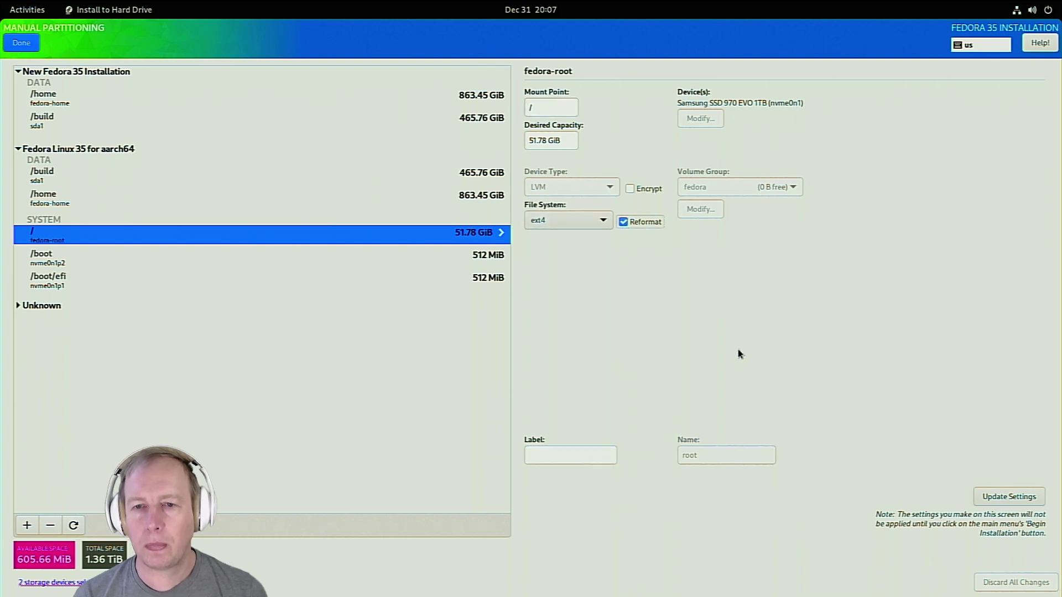
pyautogui.click(989, 495)
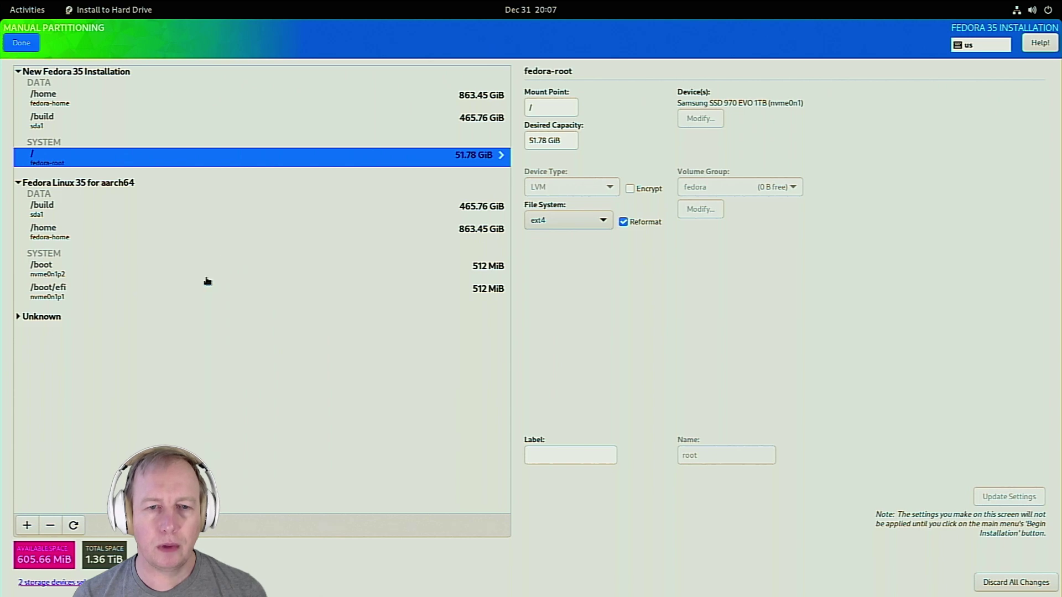
# Step: Mount nvme0n1p2 at /boot and mark it for reformatting
pyautogui.click(207, 279)
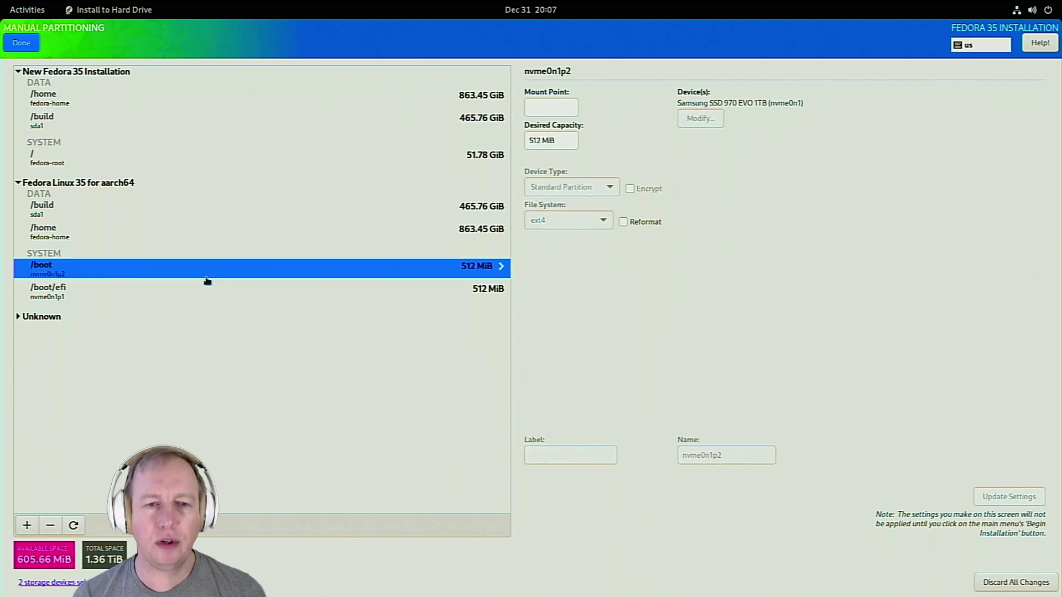
pyautogui.click(554, 105)
pyautogui.write('/boot')
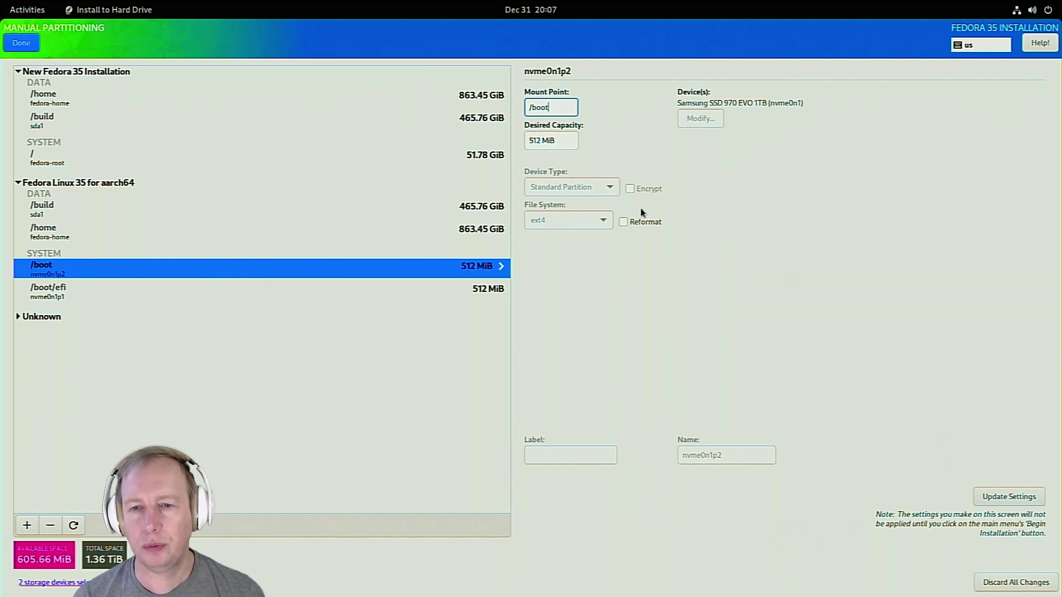
pyautogui.click(625, 222)
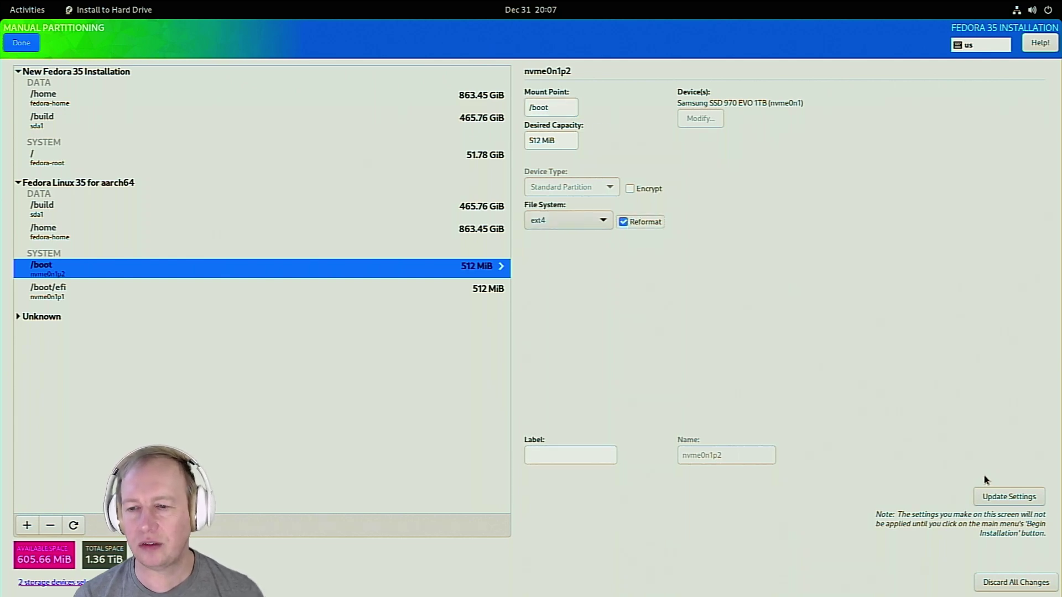
pyautogui.click(999, 503)
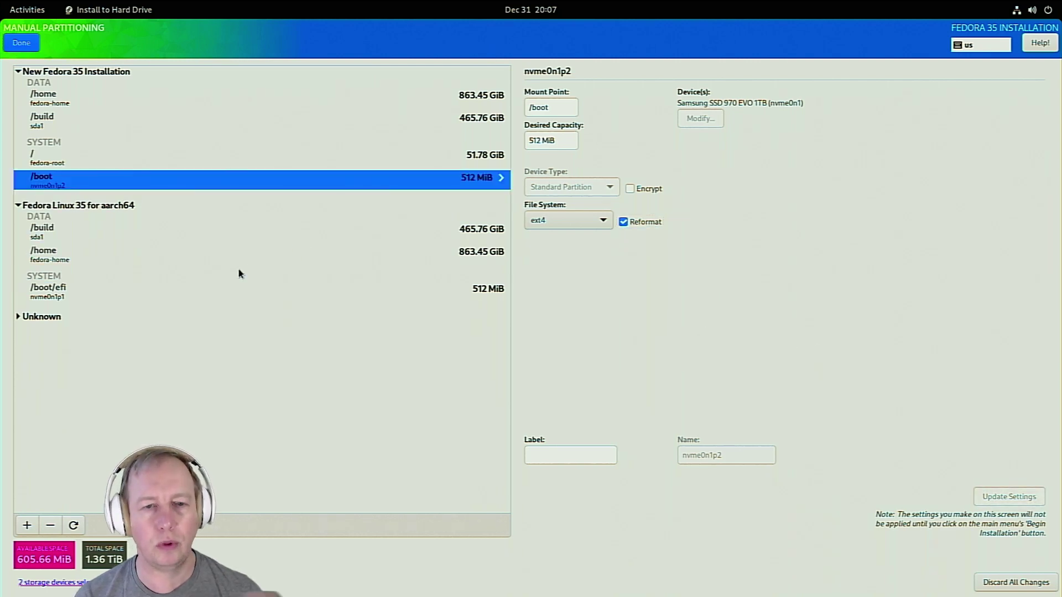
# Step: Mount EFI partition nvme0n1p1 at /boot/efi with reformat and finish manual partitioning
pyautogui.click(229, 288)
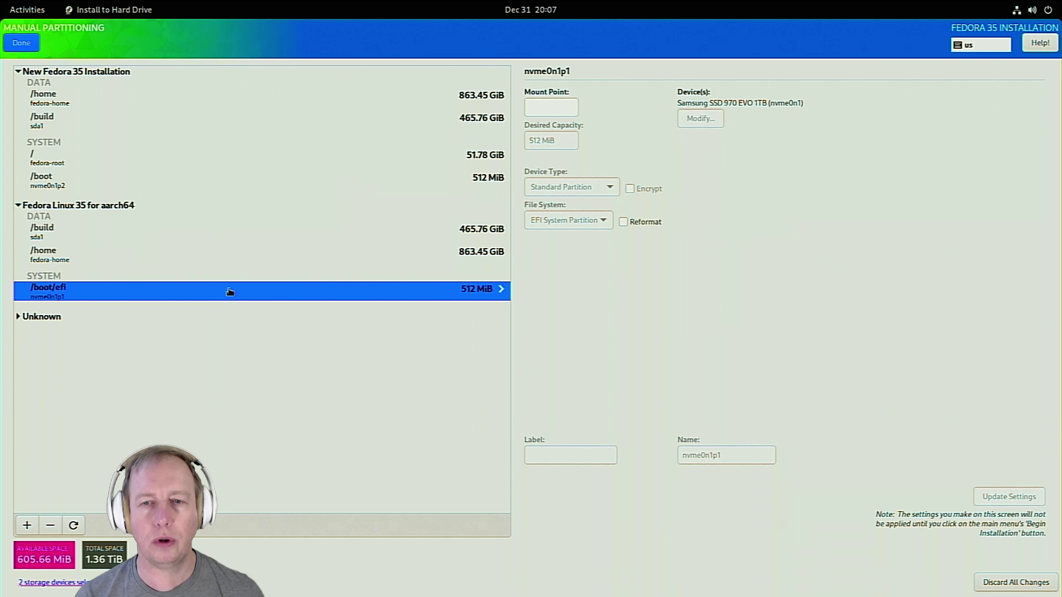
pyautogui.click(551, 108)
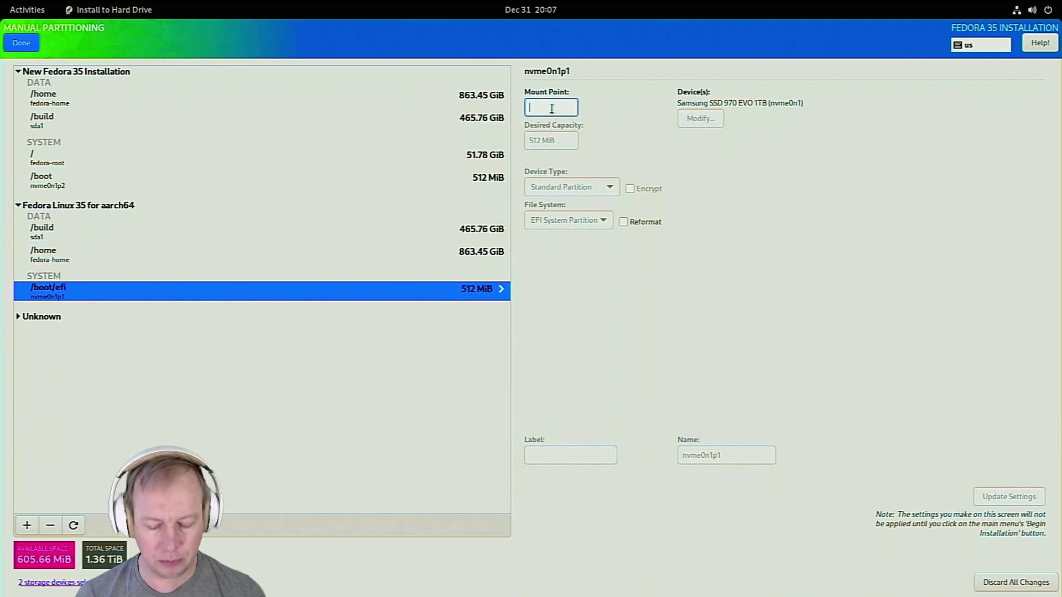
pyautogui.write('/boot/efi')
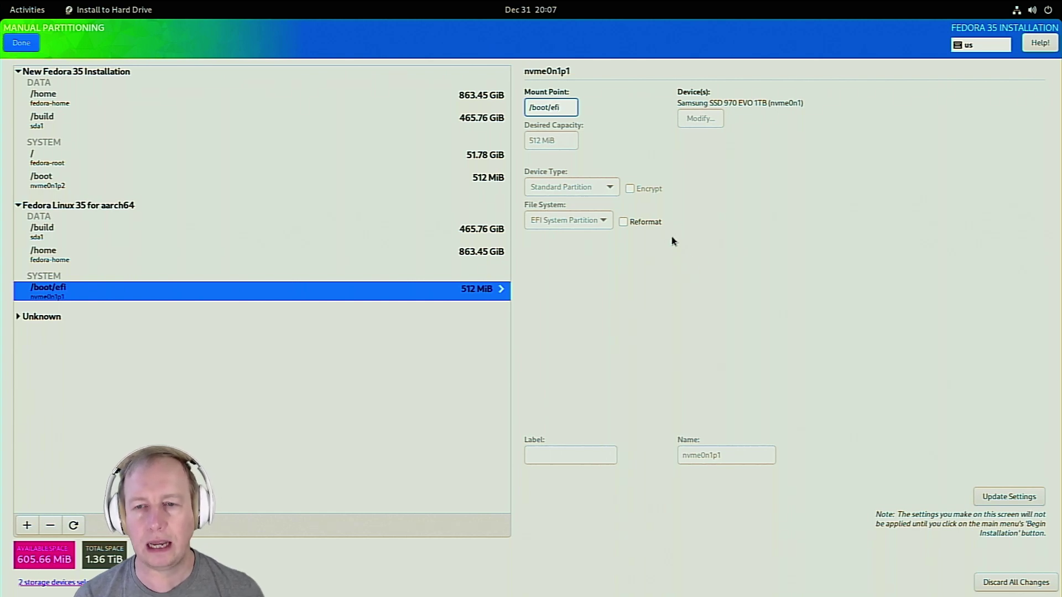
pyautogui.click(624, 222)
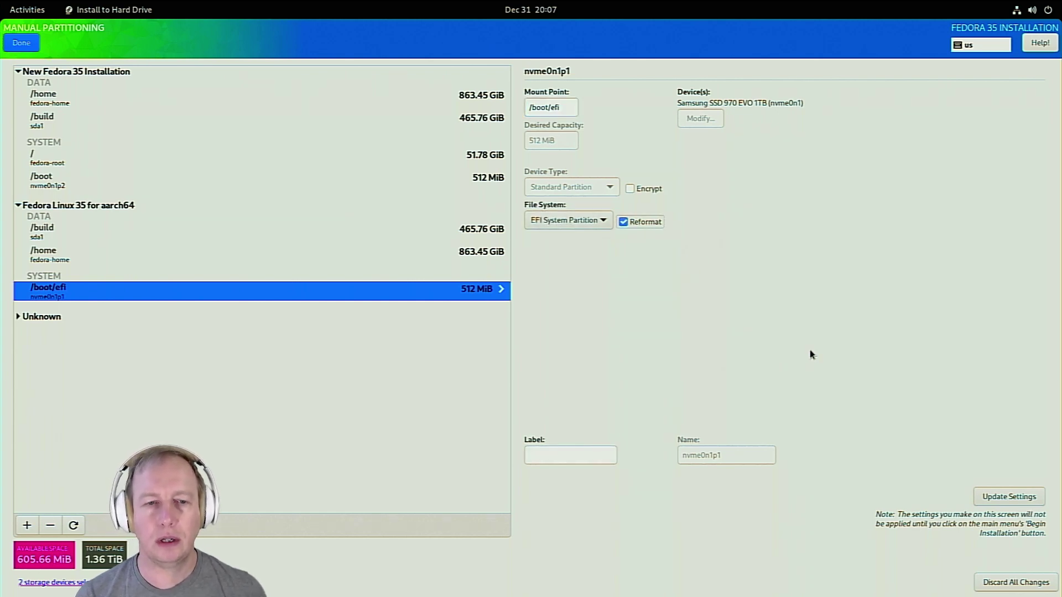
pyautogui.click(1004, 500)
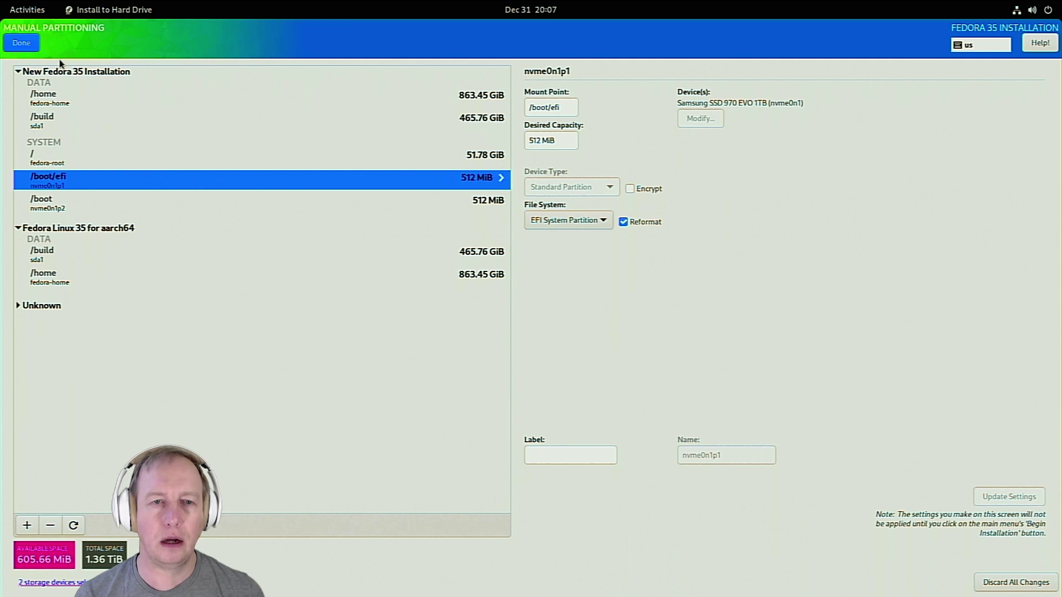
pyautogui.click(23, 44)
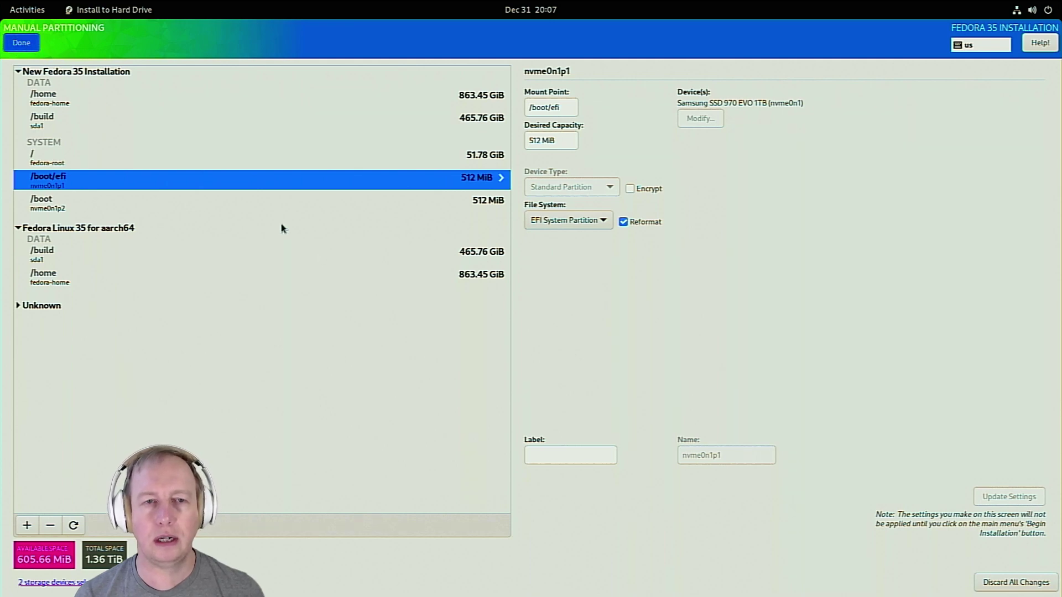
# Step: Review the Summary of Changes and accept the six format actions
pyautogui.hotkey('alt', 'd')
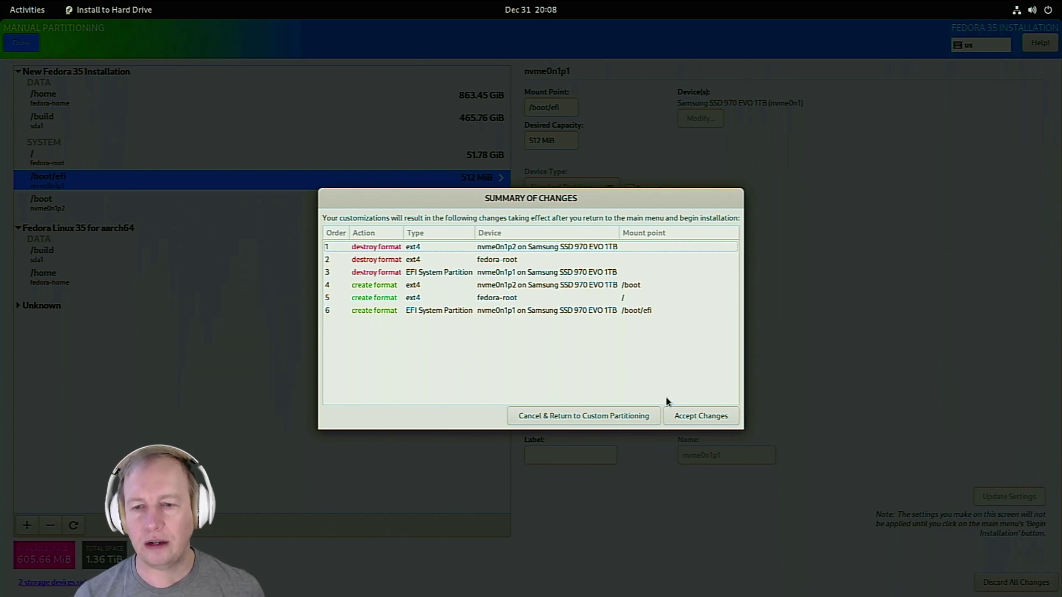
pyautogui.click(690, 419)
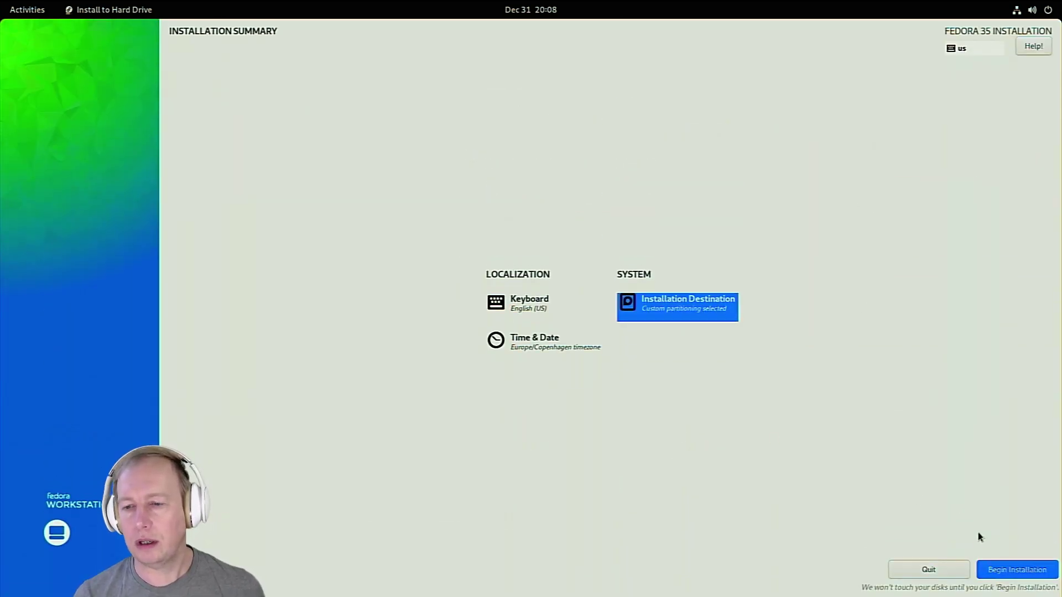
# Step: Begin installing Fedora 35 from the Installation Summary and let it run to Complete!
pyautogui.click(1010, 569)
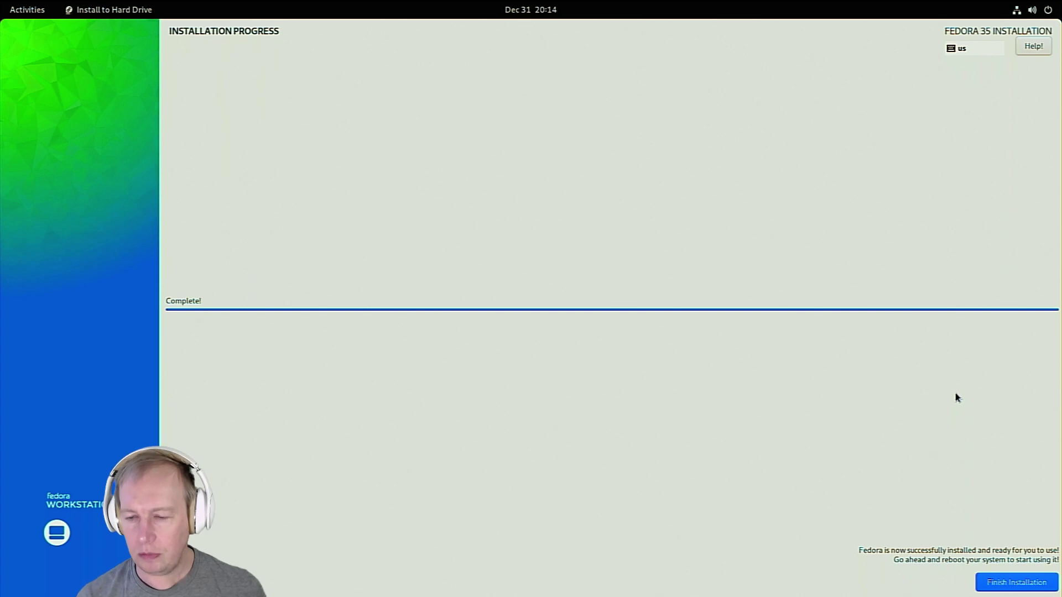
# Step: Finish Installation, then choose Restart from the top-right Power Off / Log Out menu and confirm
pyautogui.click(1021, 587)
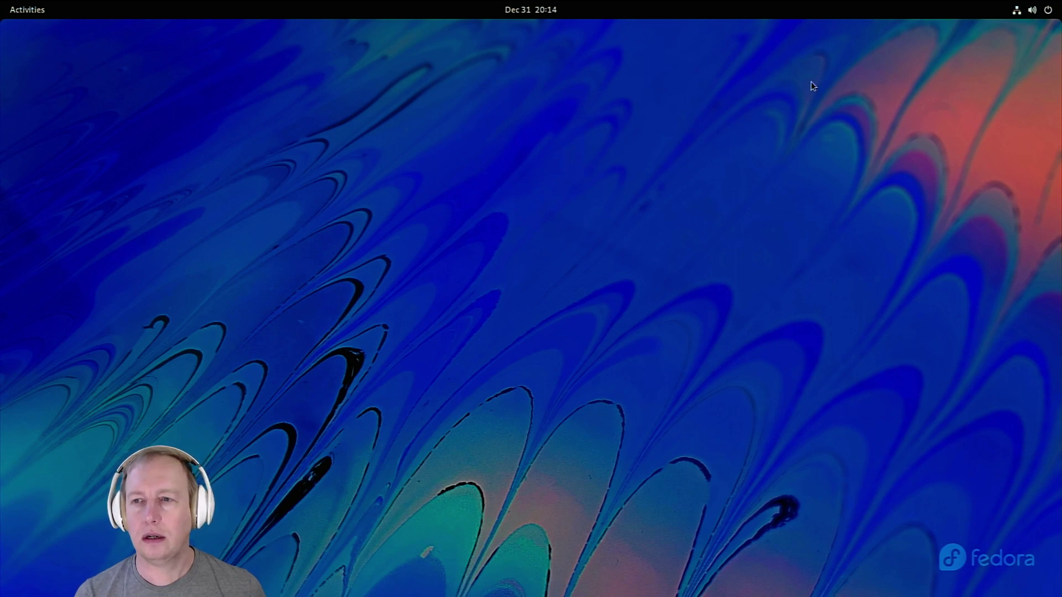
pyautogui.click(1047, 12)
pyautogui.click(995, 151)
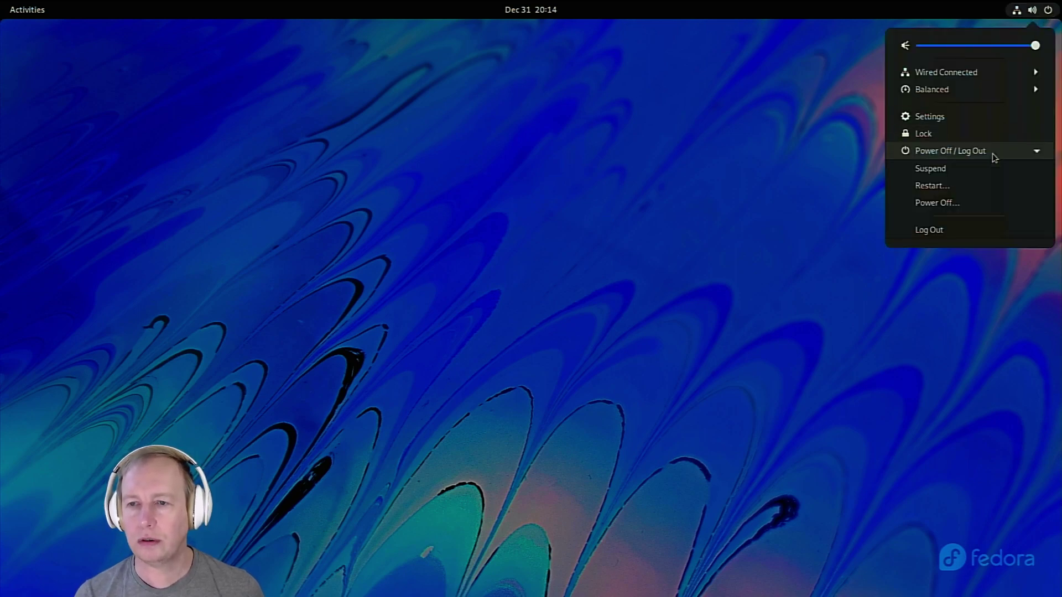
pyautogui.click(962, 193)
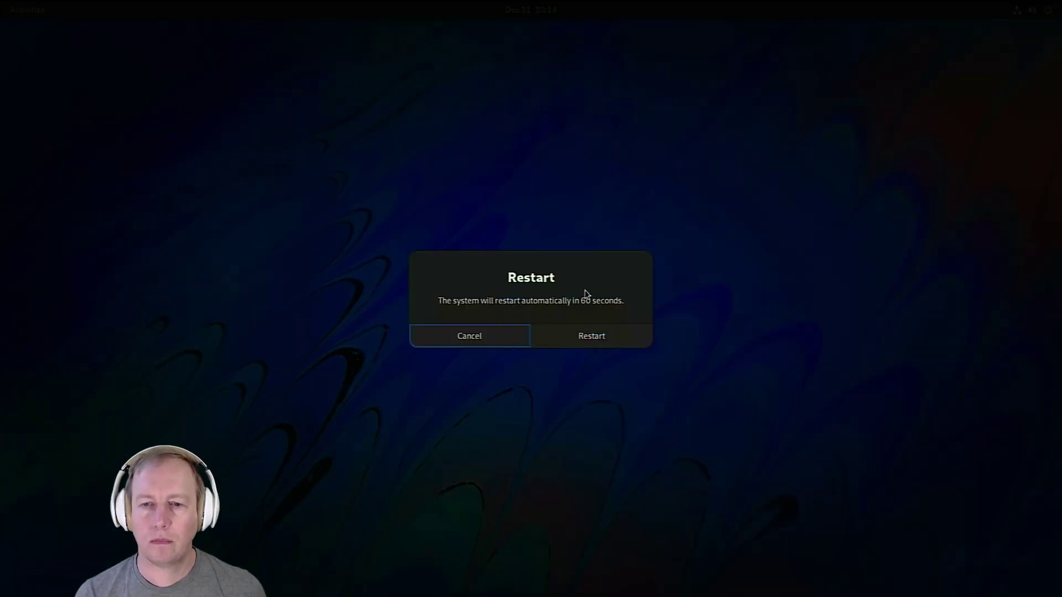
pyautogui.click(587, 339)
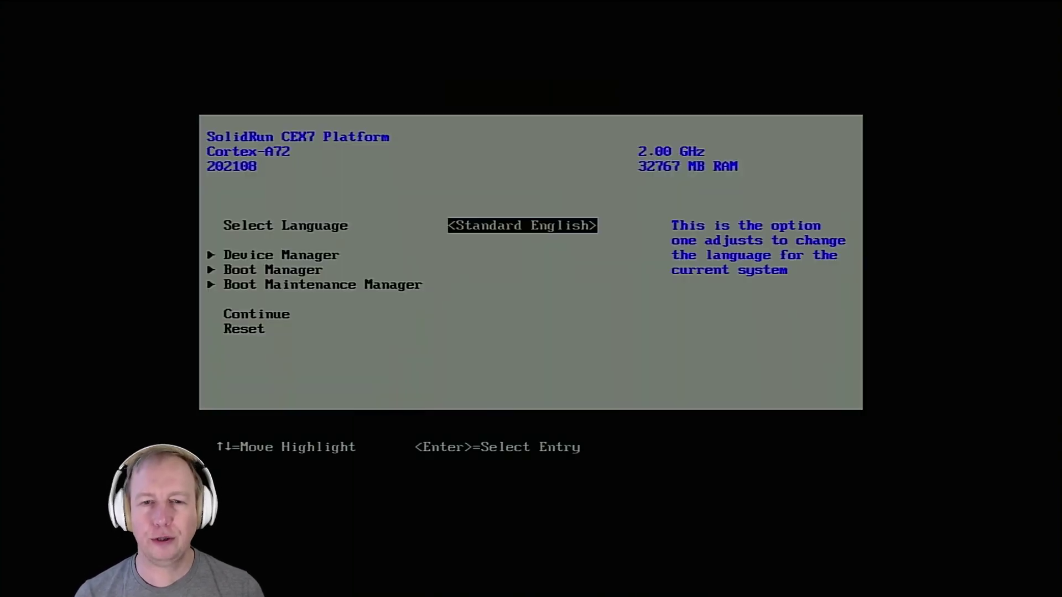
# Step: Open the UEFI Boot Manager and move down past UEFI Shell to Samsung SSD 970 EVO
pyautogui.press('Down')
pyautogui.press('Down')
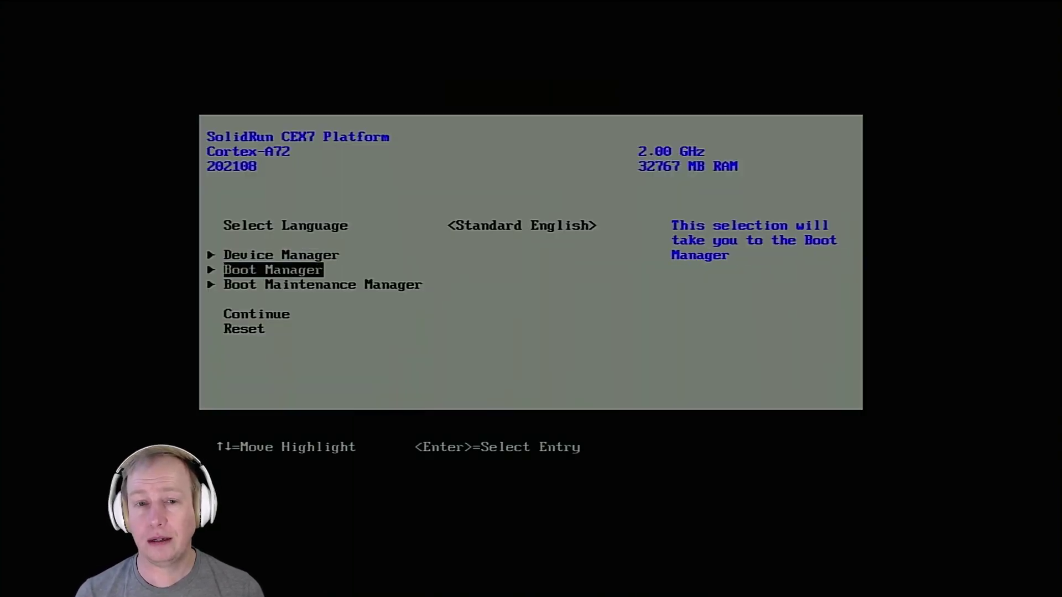
pyautogui.press('Return')
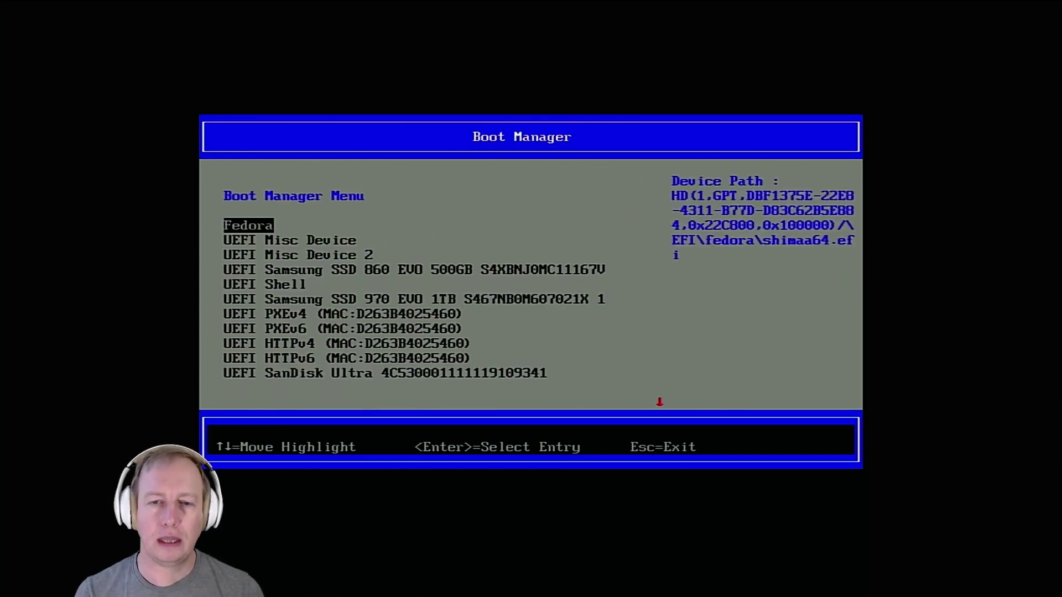
pyautogui.press('Down')
pyautogui.press('Down')
pyautogui.press('Down')
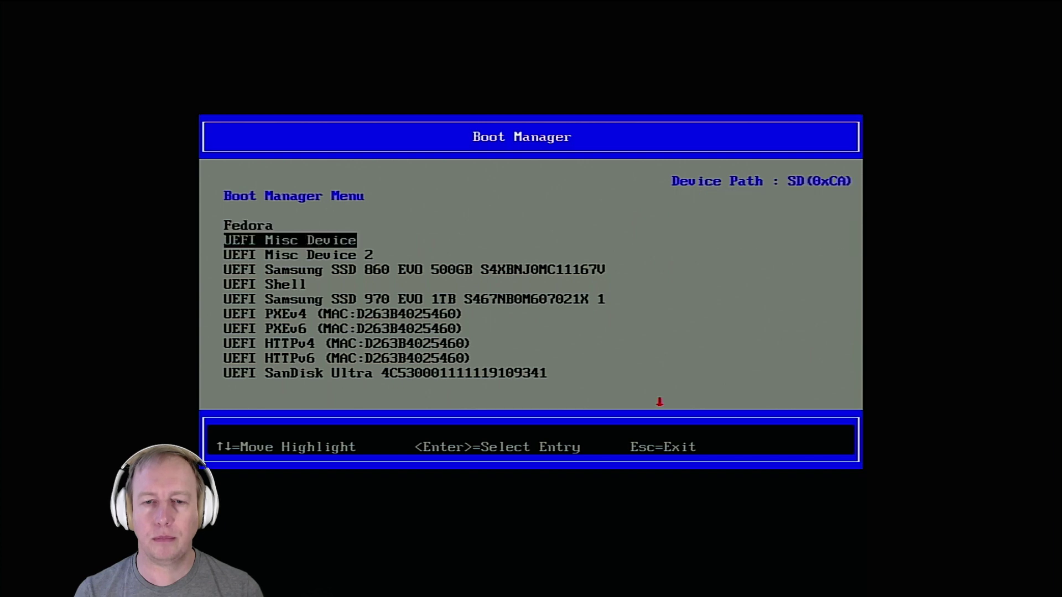
pyautogui.press('Down')
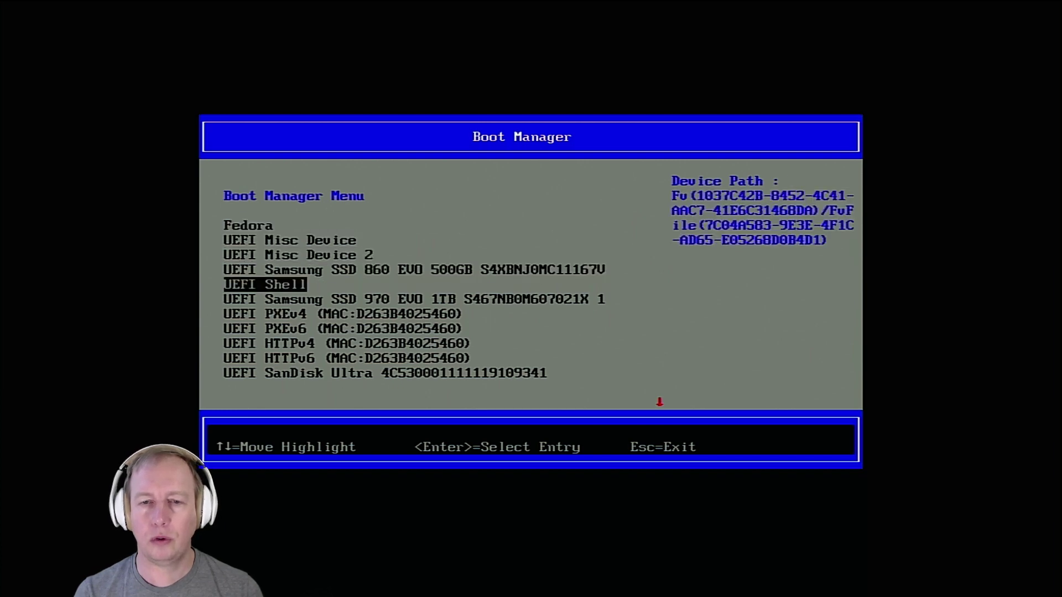
pyautogui.press('Down')
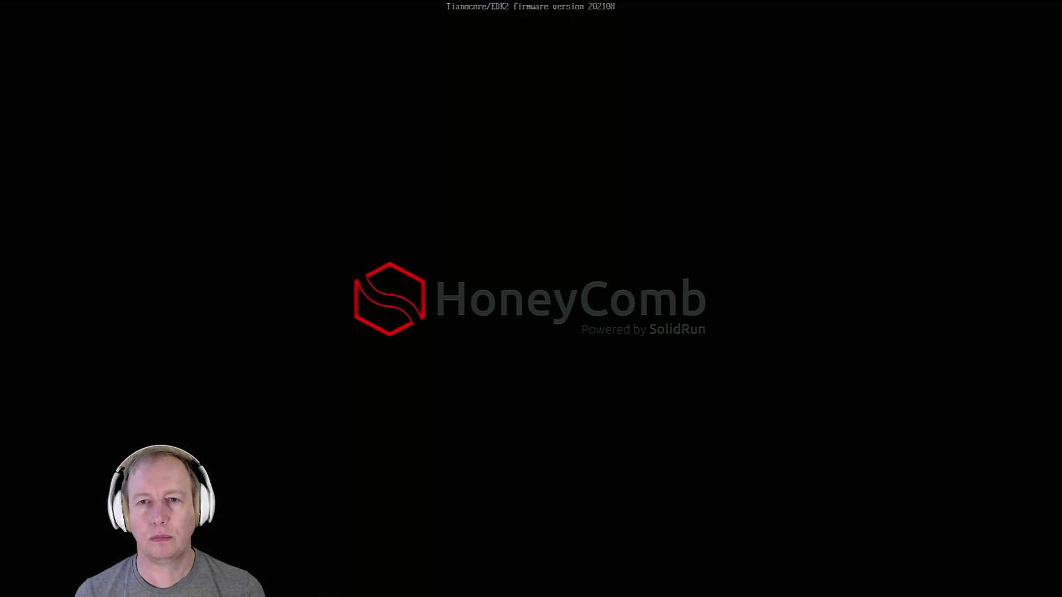
# Step: Reopen the Boot Manager and highlight the Fedora entry among the SSD boot options
pyautogui.press('Down')
pyautogui.press('Down')
pyautogui.press('Return')
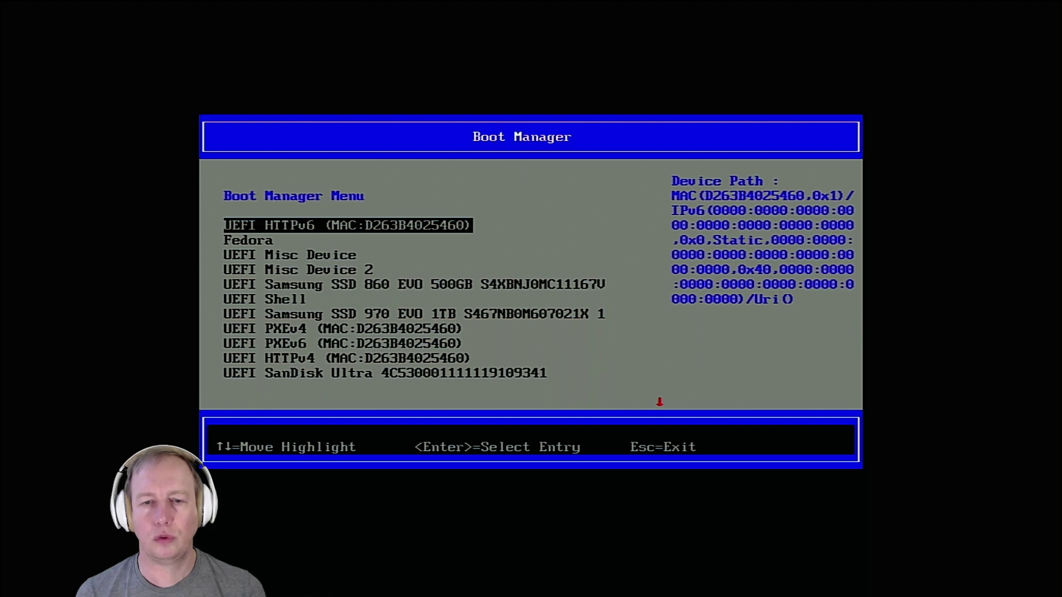
pyautogui.press('Down')
pyautogui.press('Down')
pyautogui.press('Down')
pyautogui.press('Down')
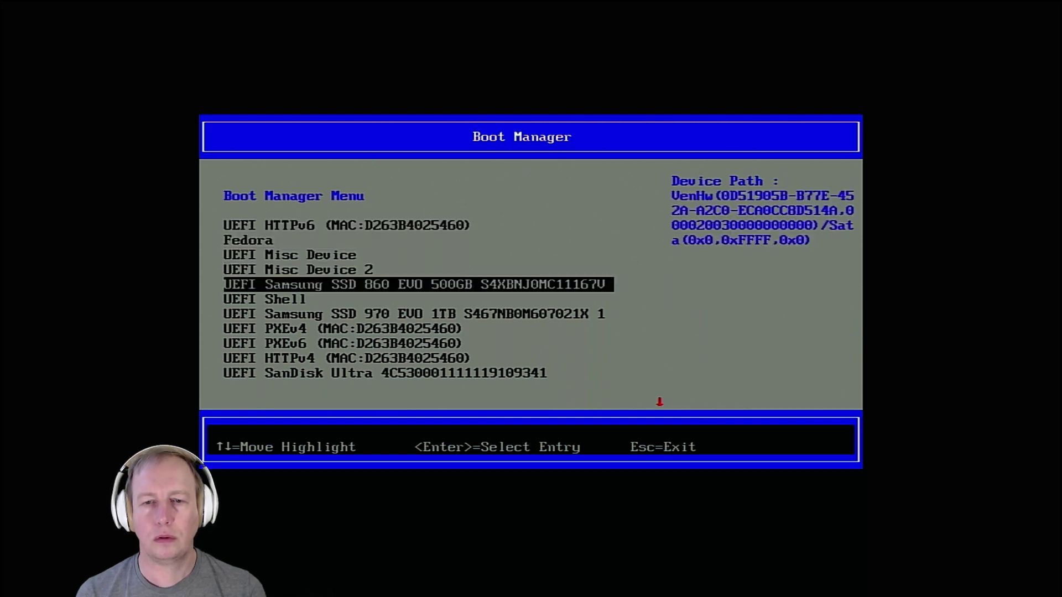
pyautogui.press('Down')
pyautogui.press('Down')
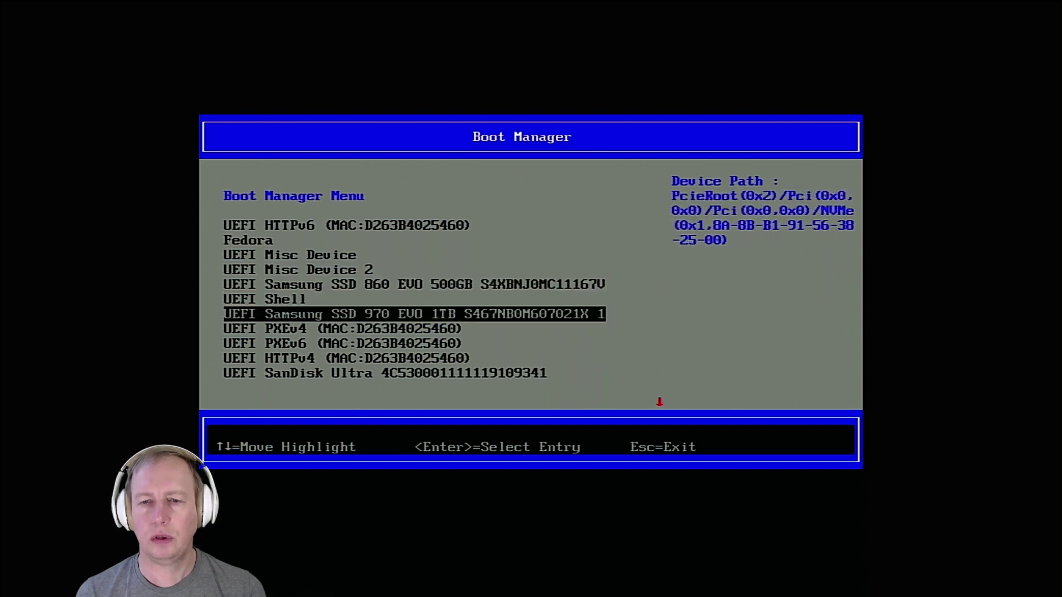
pyautogui.press('Up')
pyautogui.press('Up')
pyautogui.press('Up')
pyautogui.press('Up')
pyautogui.press('Up')
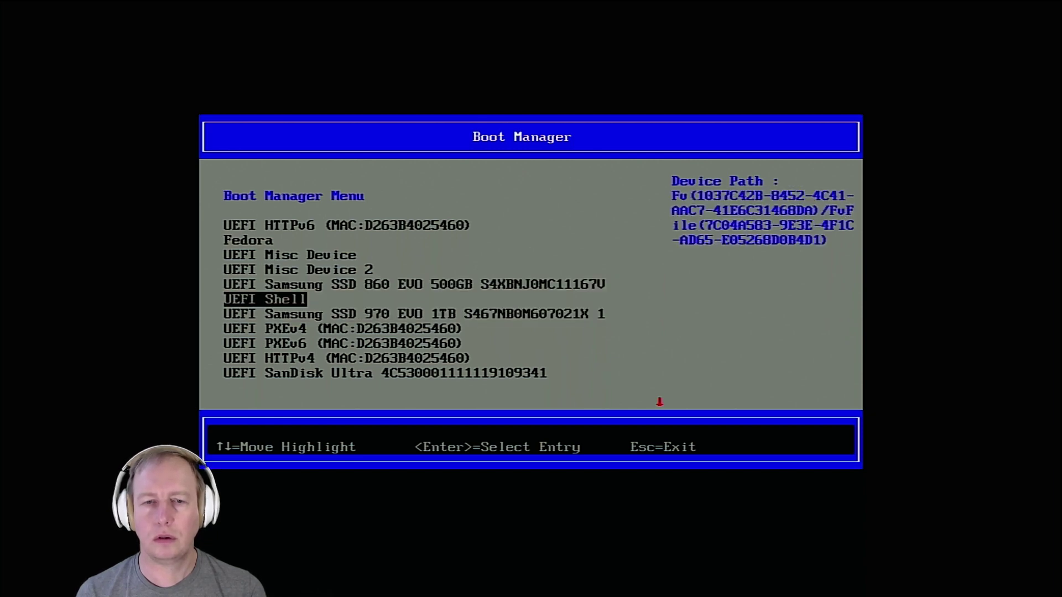
# Step: Boot Fedora, stop the GRUB countdown on Fedora Linux 5.14.10-300.fc35, and edit that entry
pyautogui.press('Return')
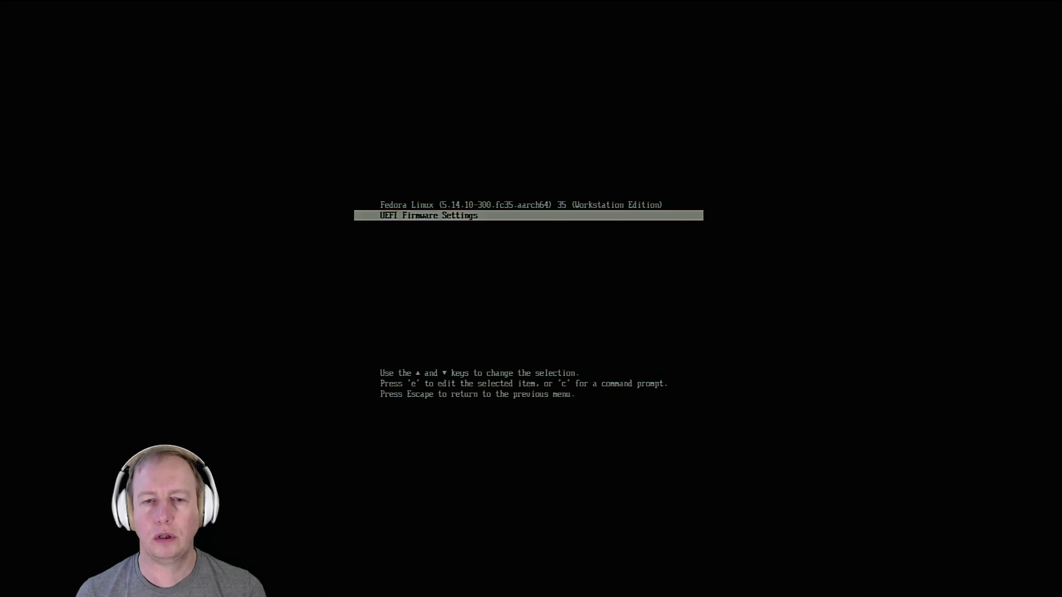
pyautogui.press('Up')
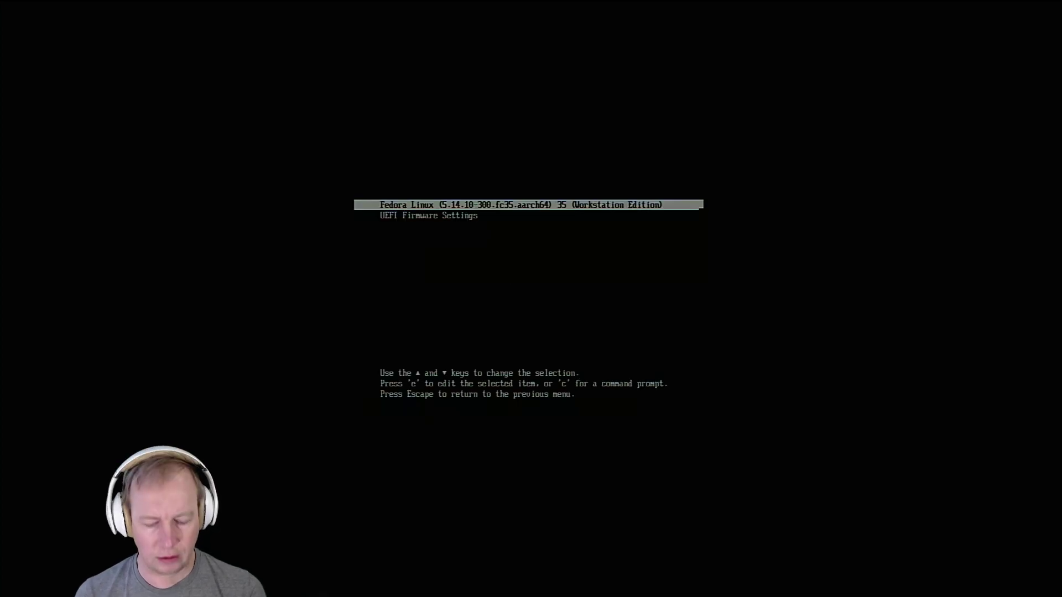
pyautogui.press('e')
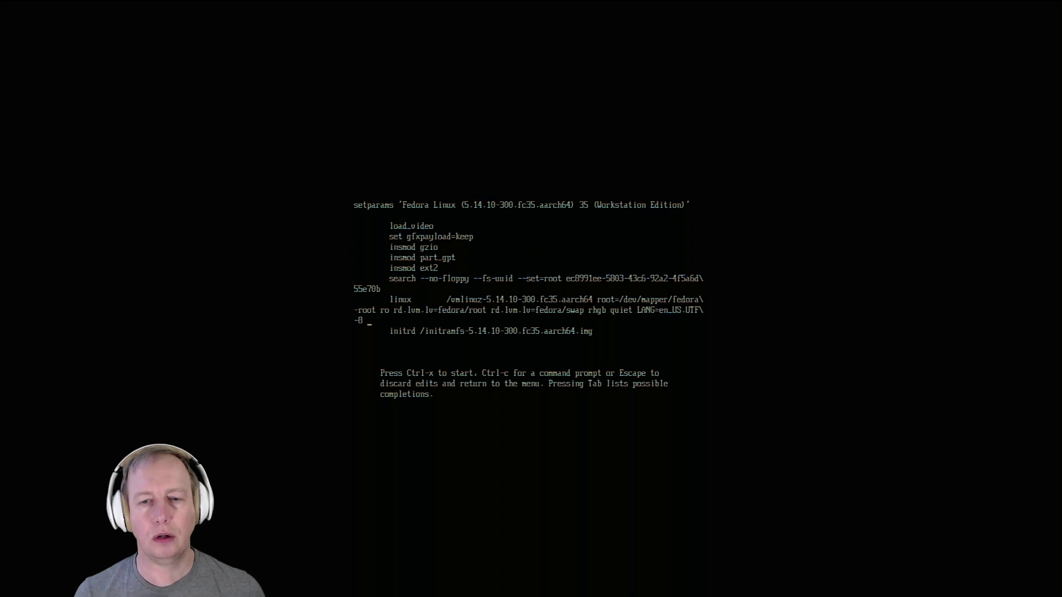
# Step: Add 'arm-smmu.disable_bypass=0 iommu.passthrough=1' after 'LANG=en_US.UTF-8' on the kernel line
pyautogui.write('arm-smmu')
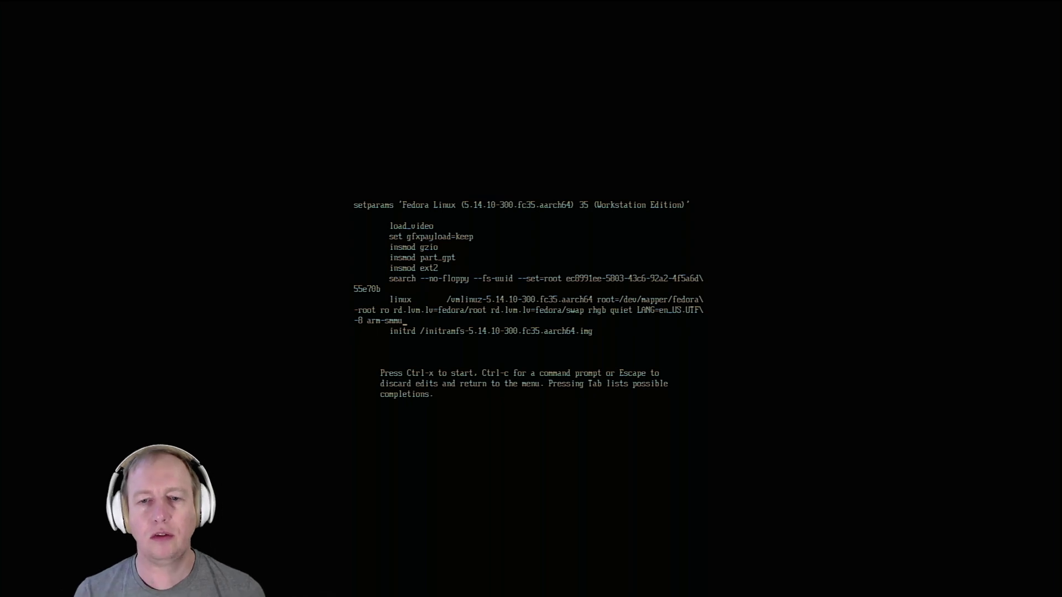
pyautogui.write('.disable')
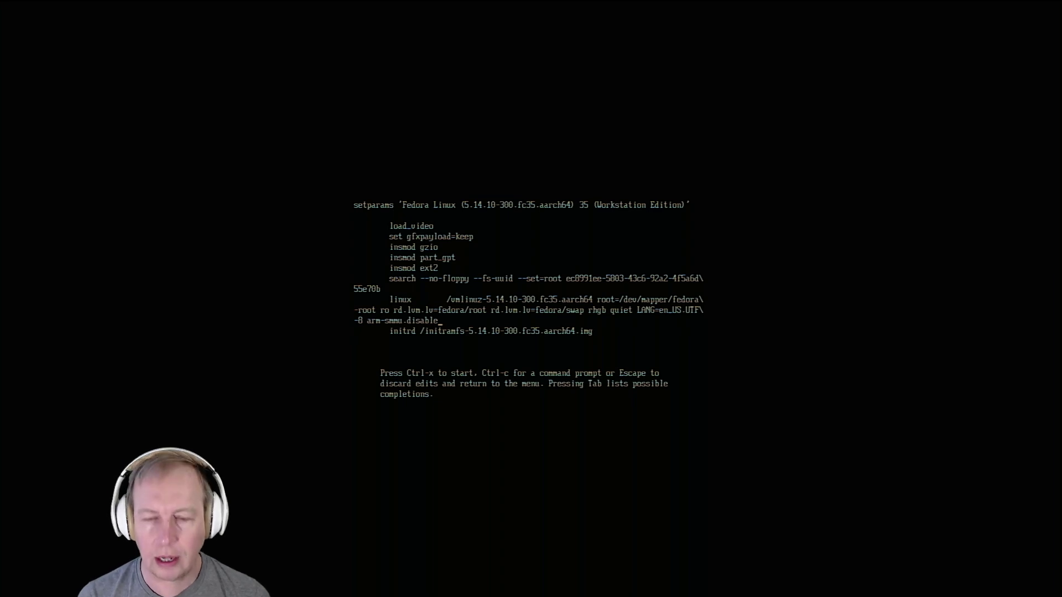
pyautogui.write('_')
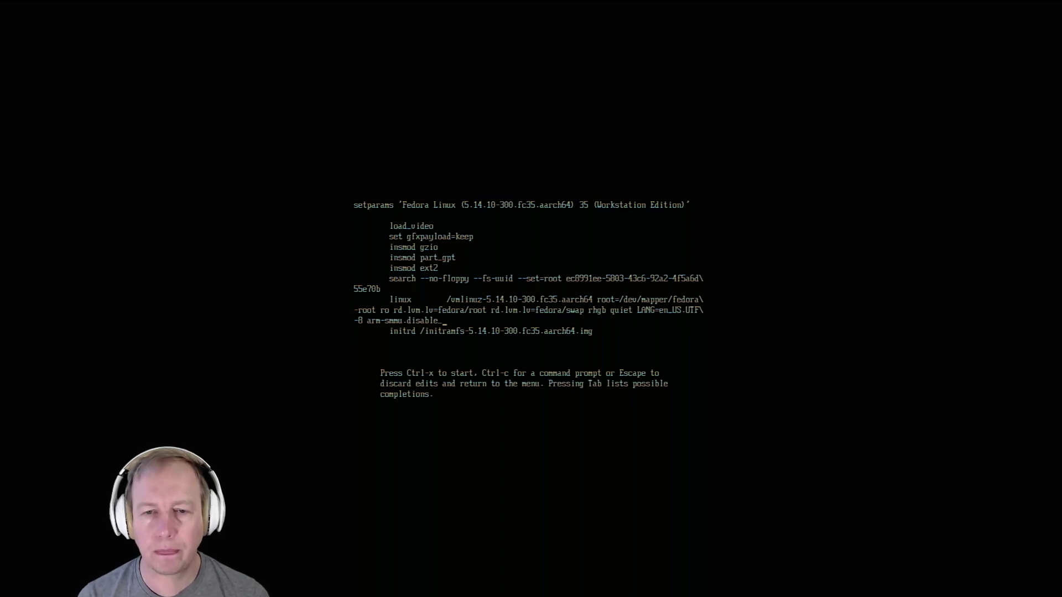
pyautogui.write('bypass')
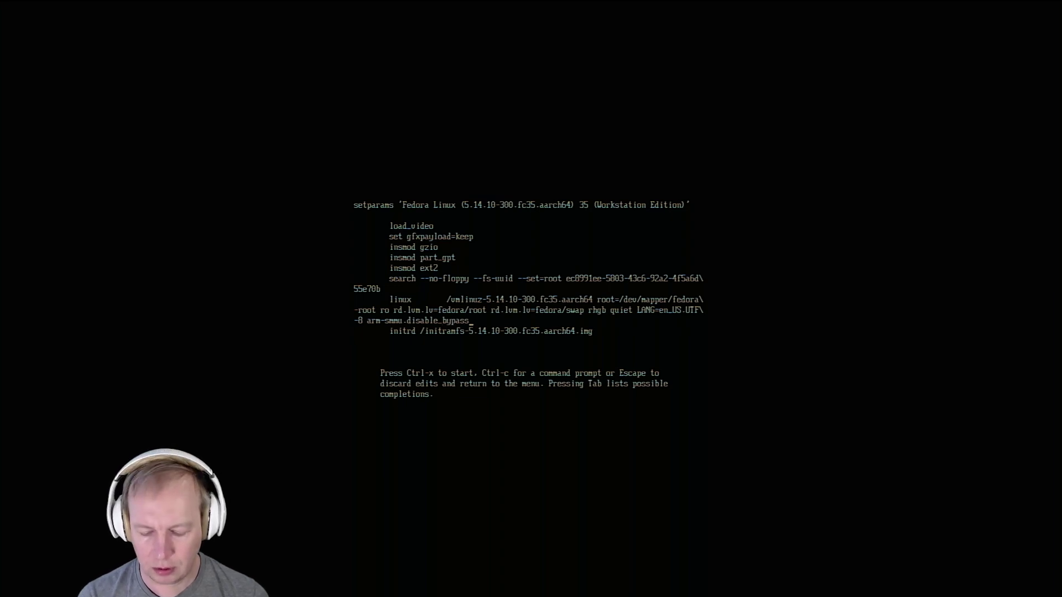
pyautogui.write('=')
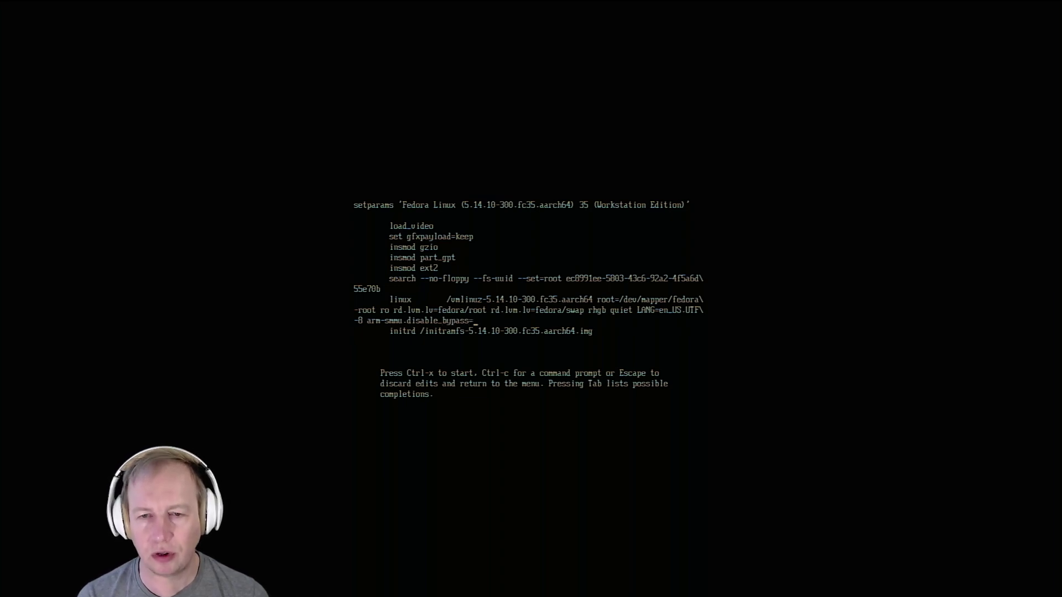
pyautogui.write('0')
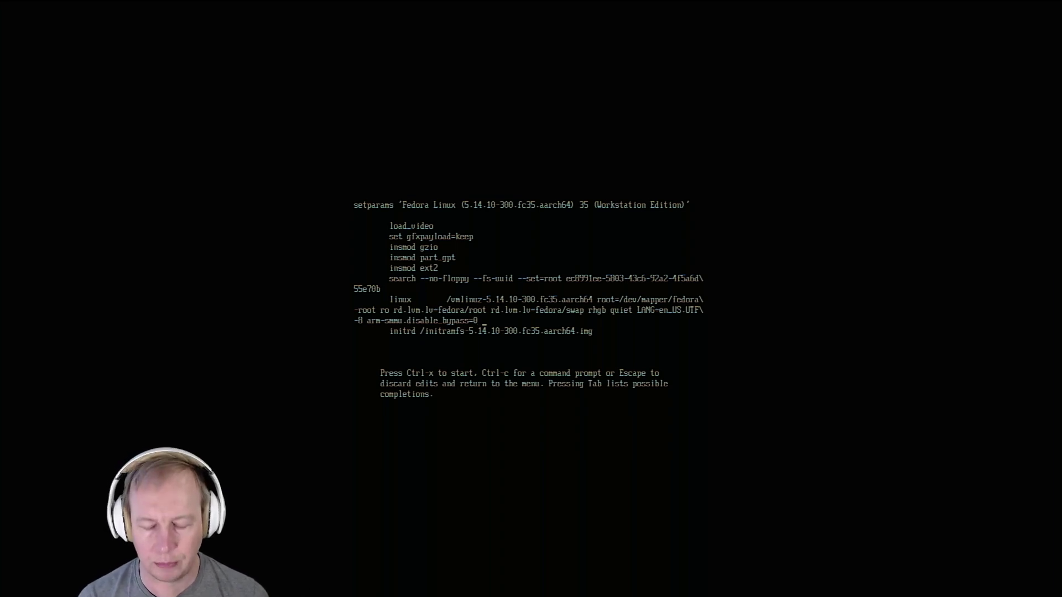
pyautogui.write(' iomm')
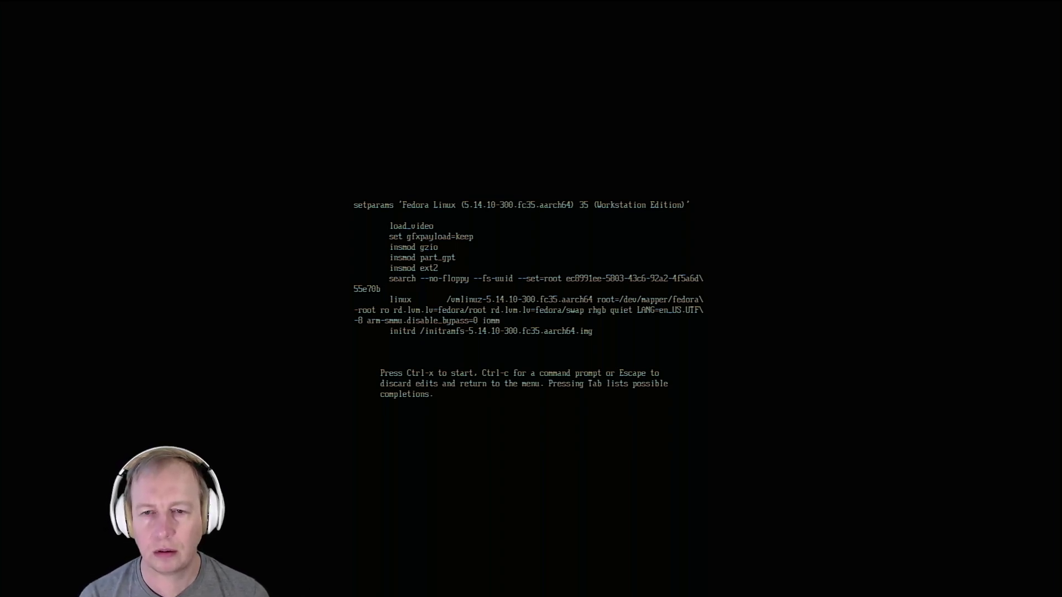
pyautogui.write('u.passth')
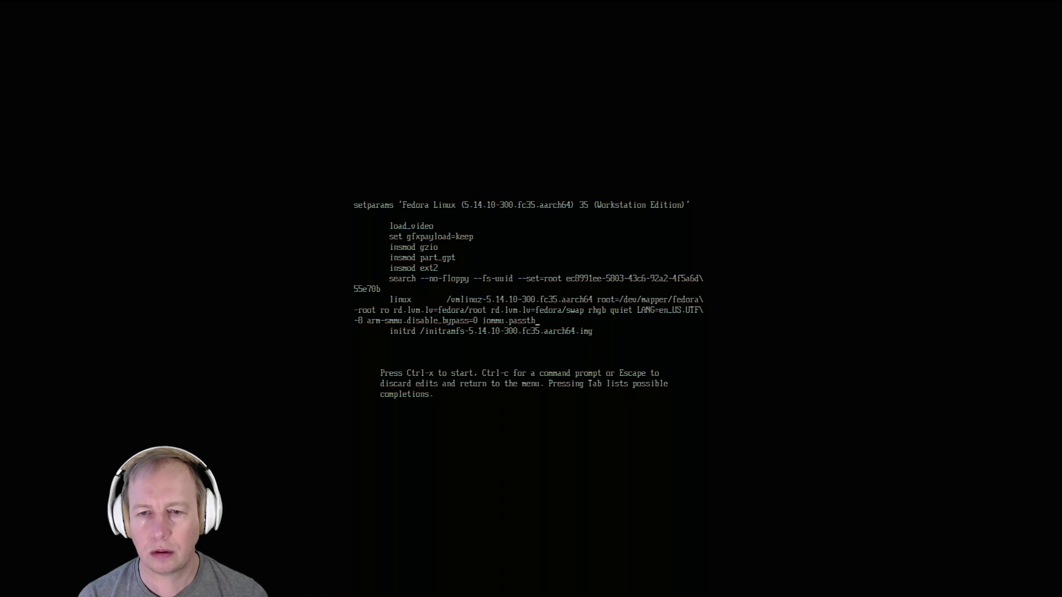
pyautogui.write('rough=1')
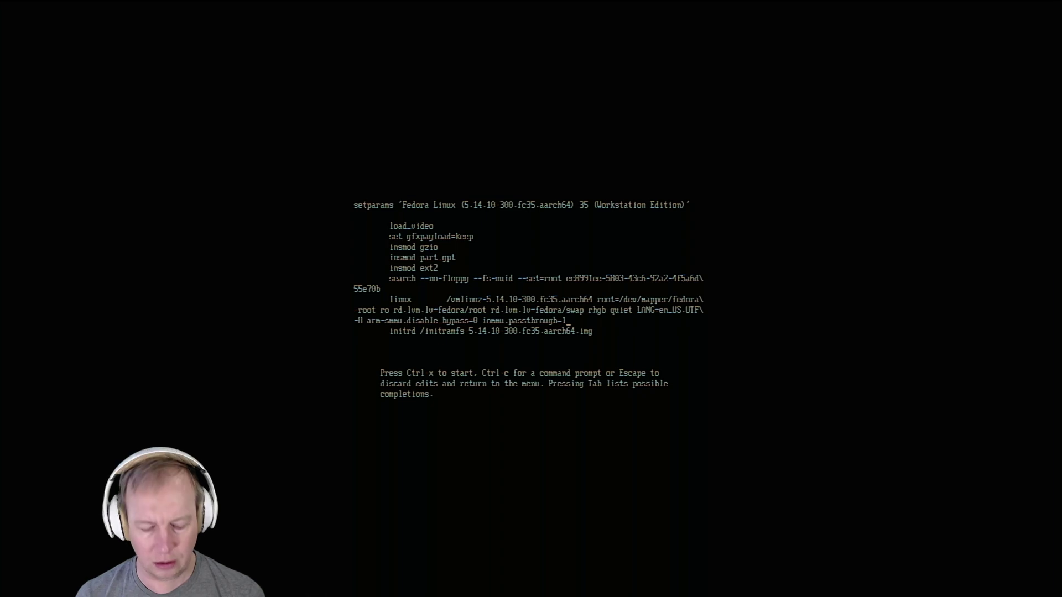